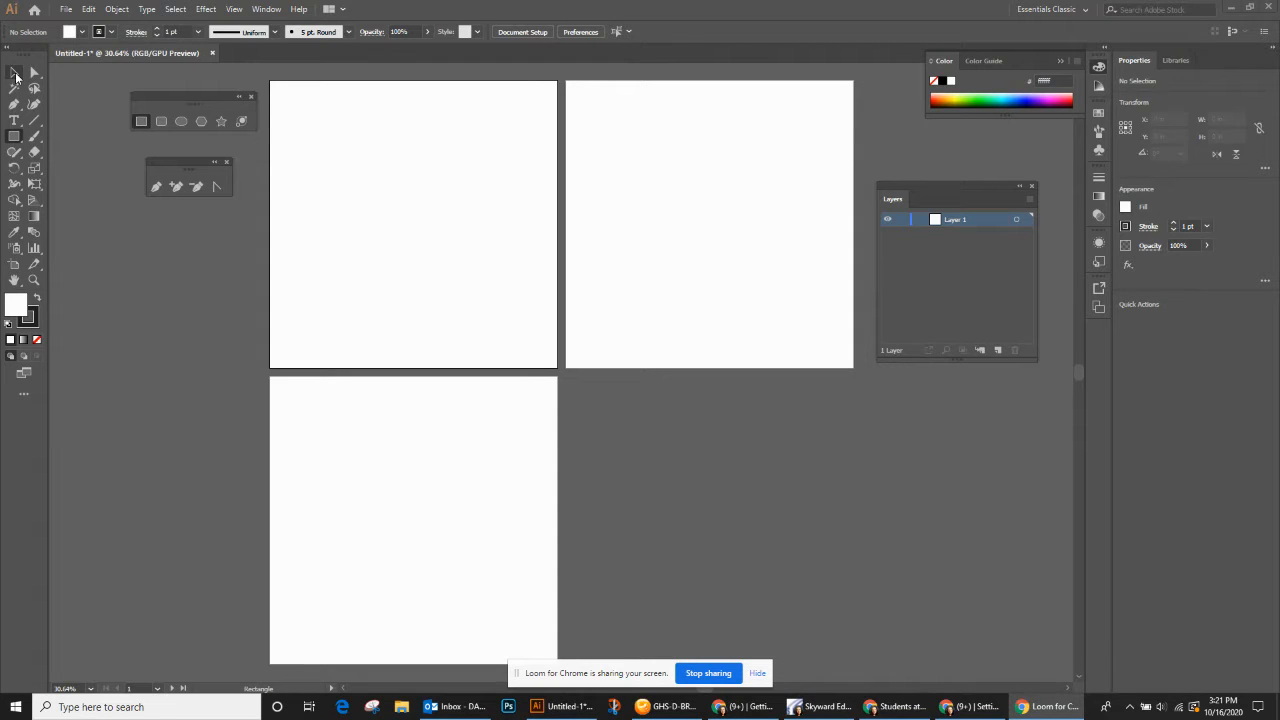
{"action": "left_click", "coordinate": [13, 104]}
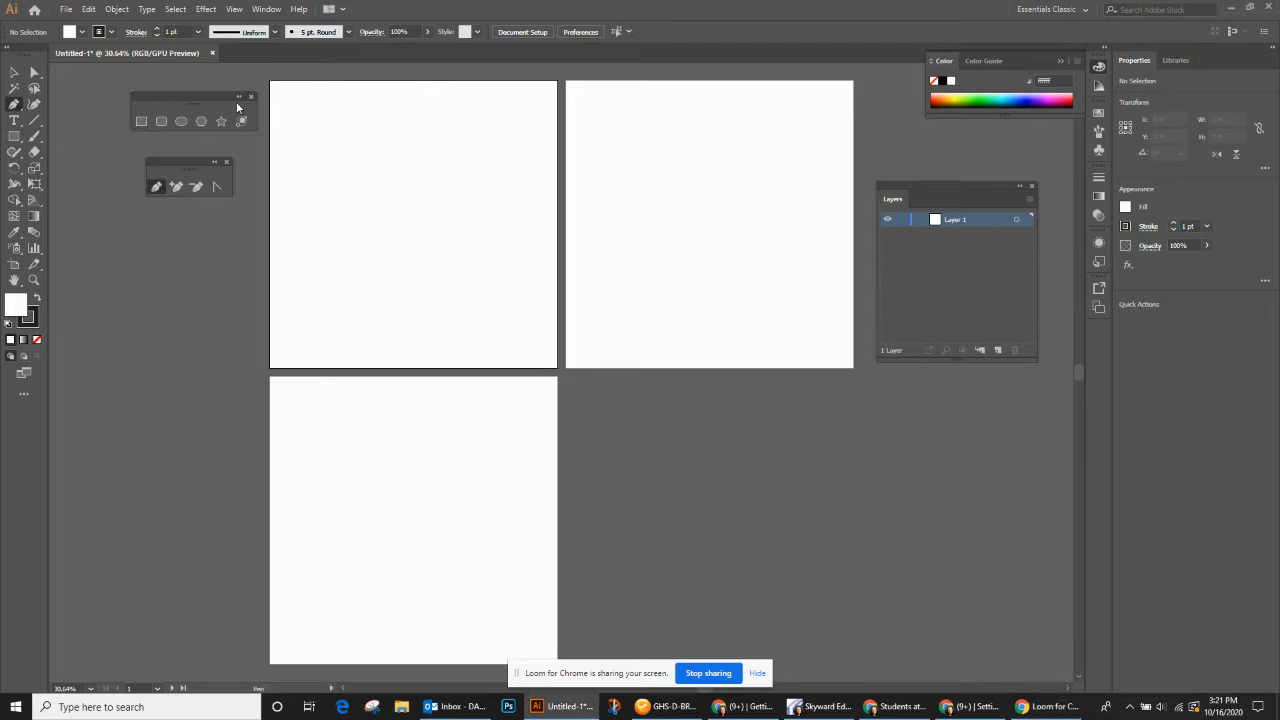
{"action": "left_click", "coordinate": [285, 128]}
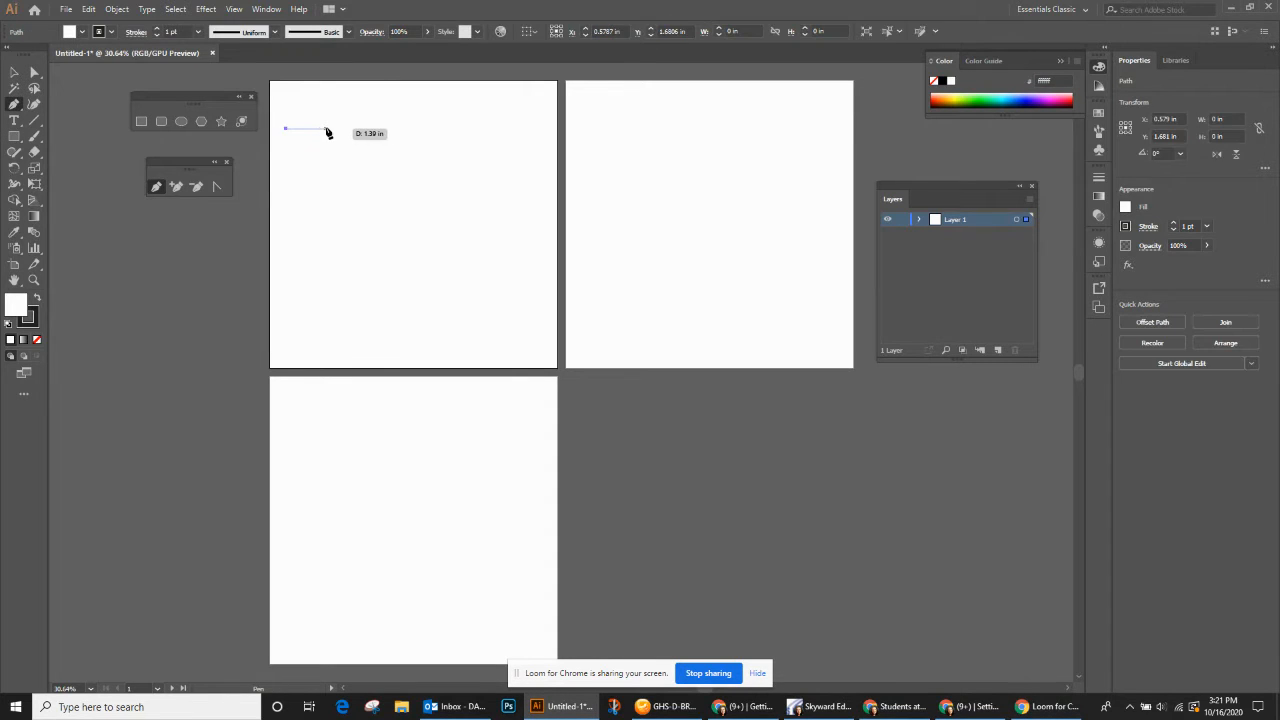
{"action": "left_click", "coordinate": [326, 128]}
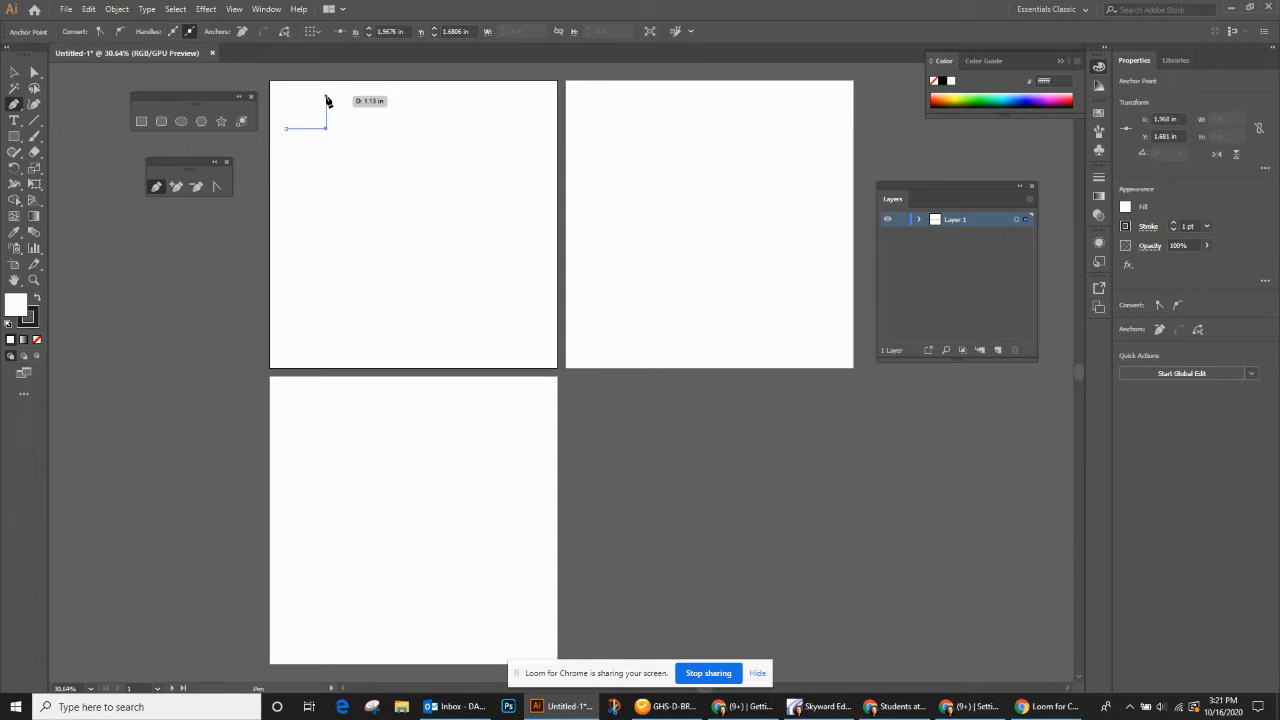
{"action": "key", "text": "ctrl+z"}
{"action": "key", "text": "ctrl+z"}
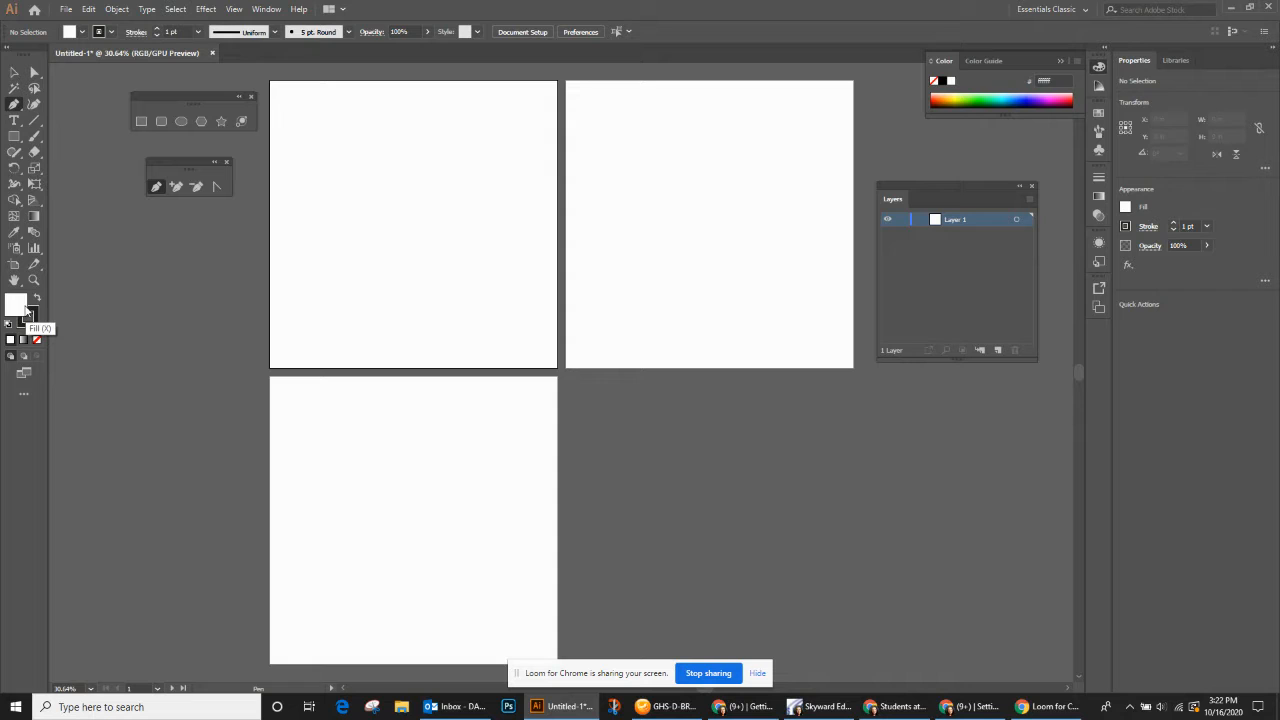
- Set the fill for new paths to None
{"action": "left_click", "coordinate": [83, 32]}
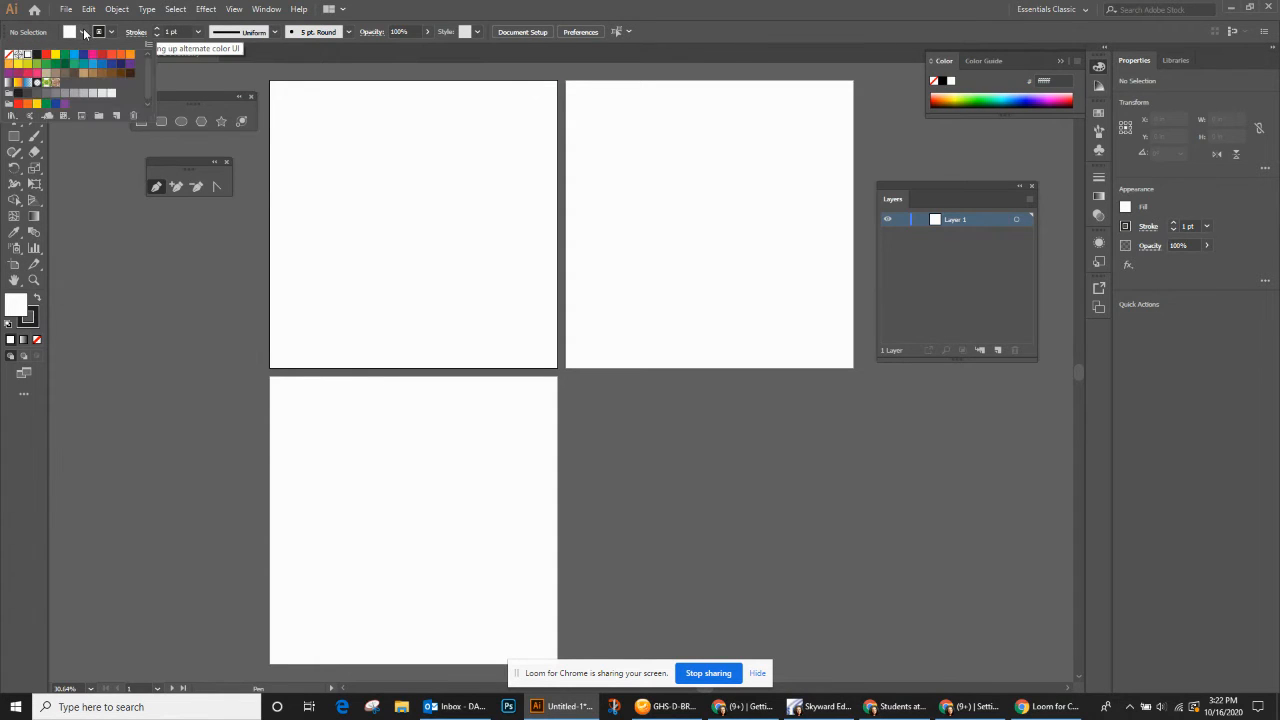
{"action": "left_click", "coordinate": [10, 56]}
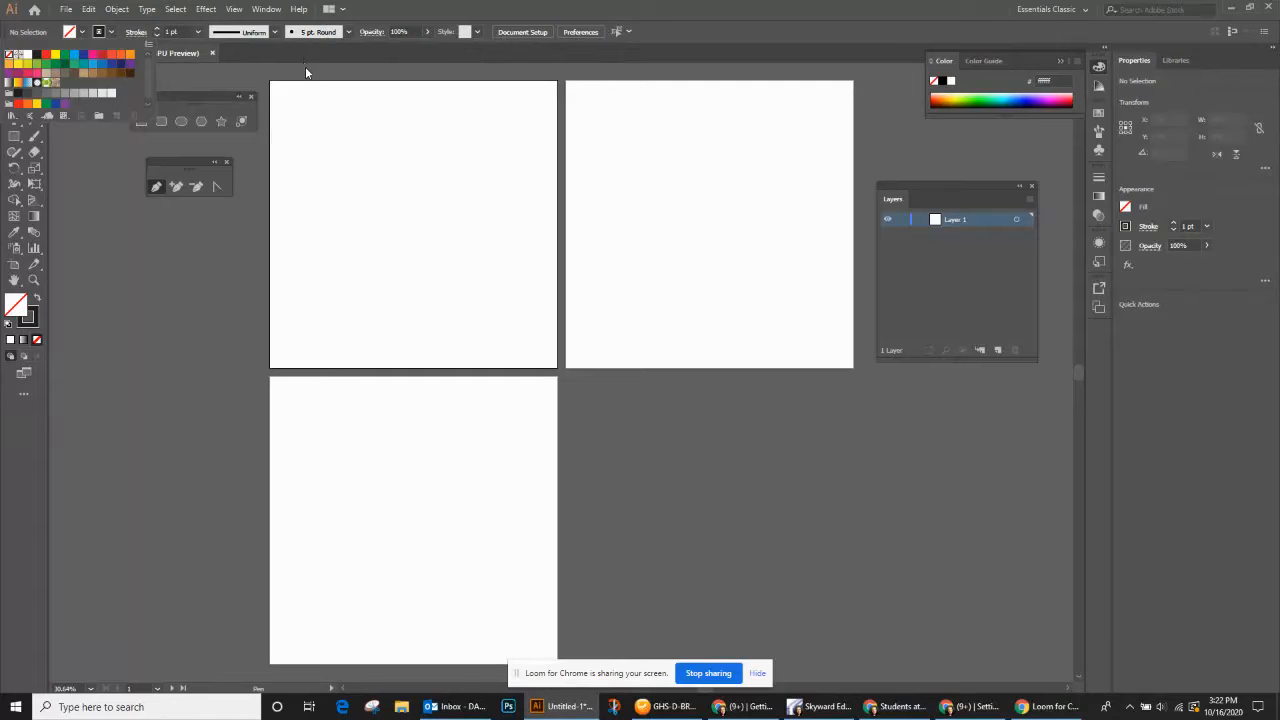
{"action": "left_click", "coordinate": [469, 4]}
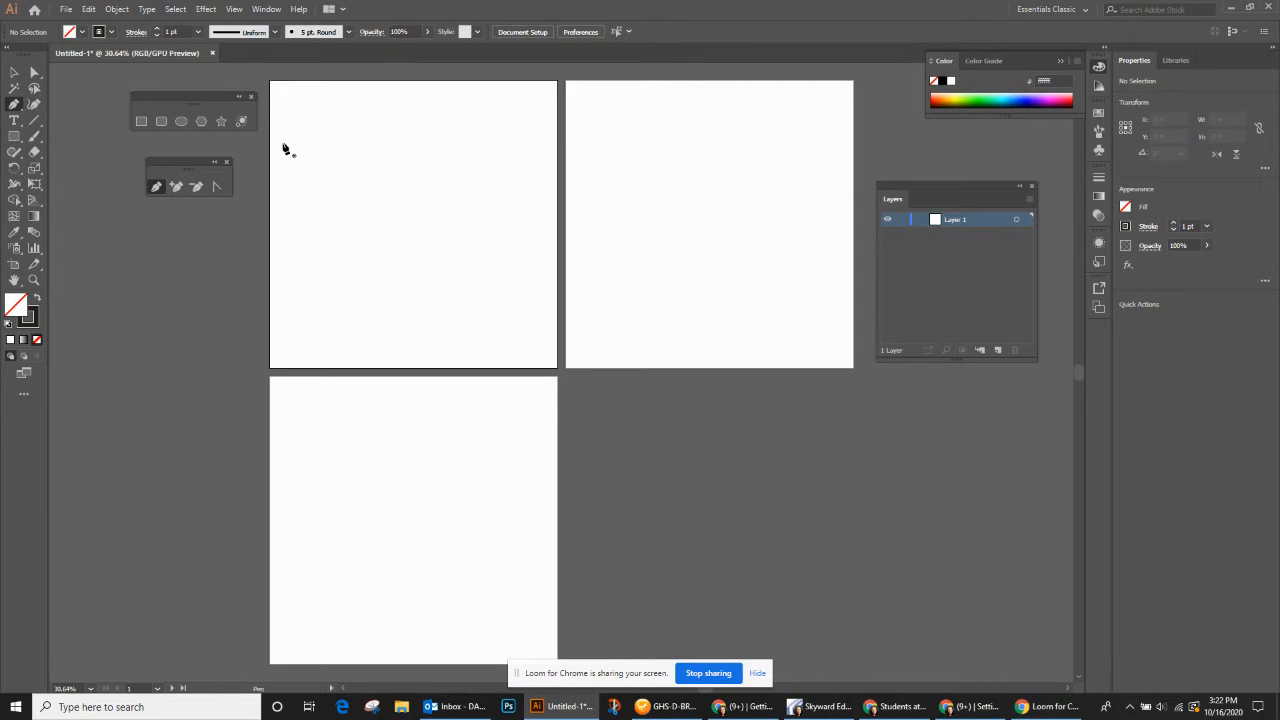
- Start a Pen tool path near the first artboard's upper edge with a horizontal line, a pointed peak and a second flat segment
{"action": "key", "text": "ctrl+0"}
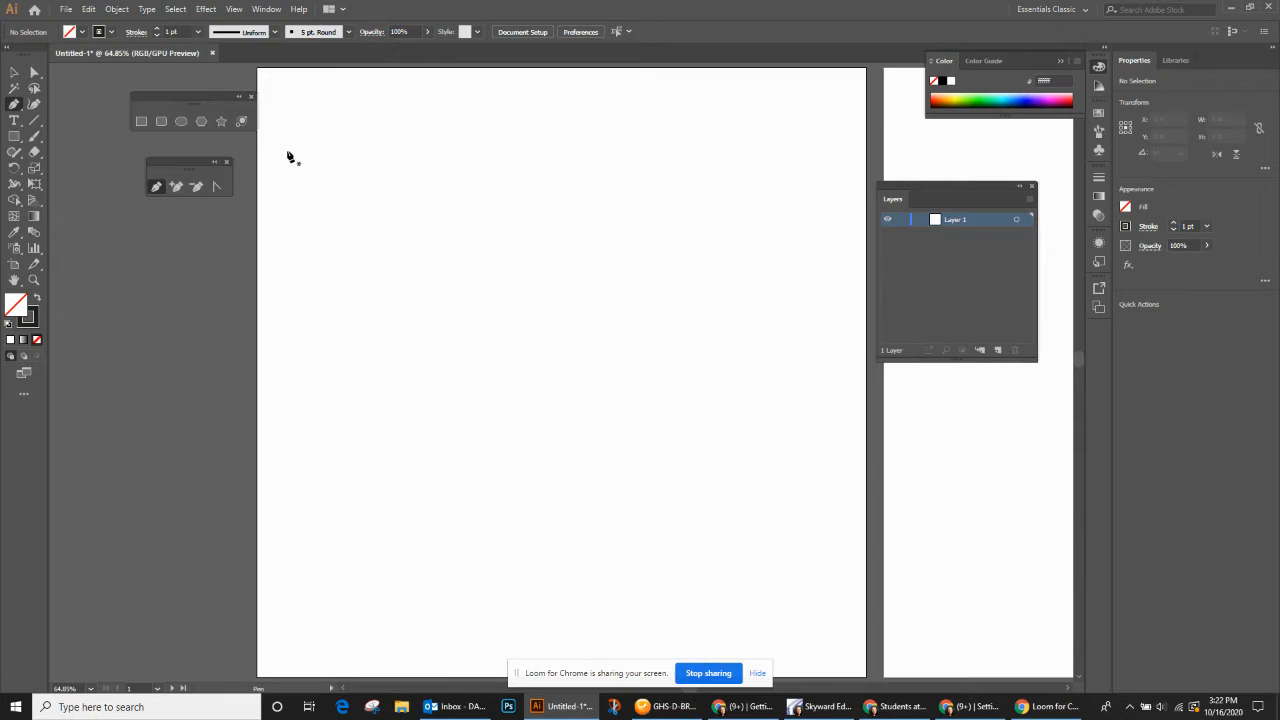
{"action": "left_click_drag", "start_coordinate": [287, 151], "coordinate": [355, 153]}
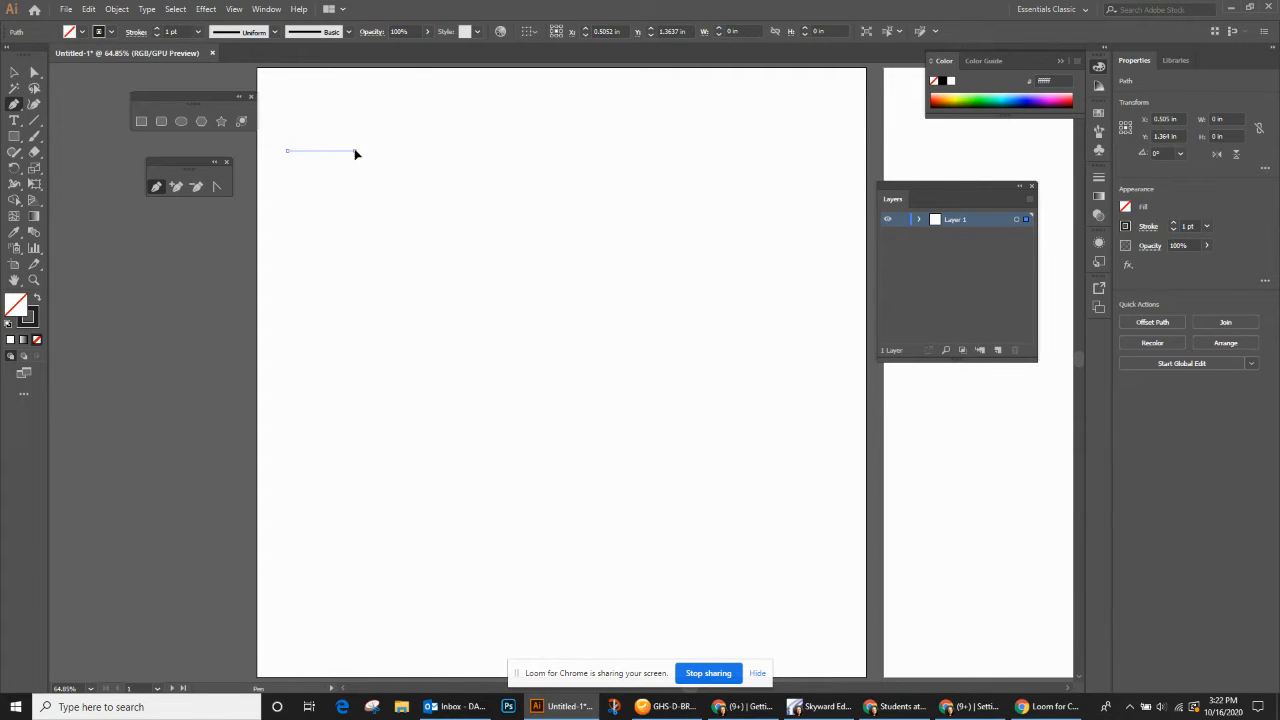
{"action": "left_click", "coordinate": [355, 152]}
{"action": "left_click", "coordinate": [389, 98]}
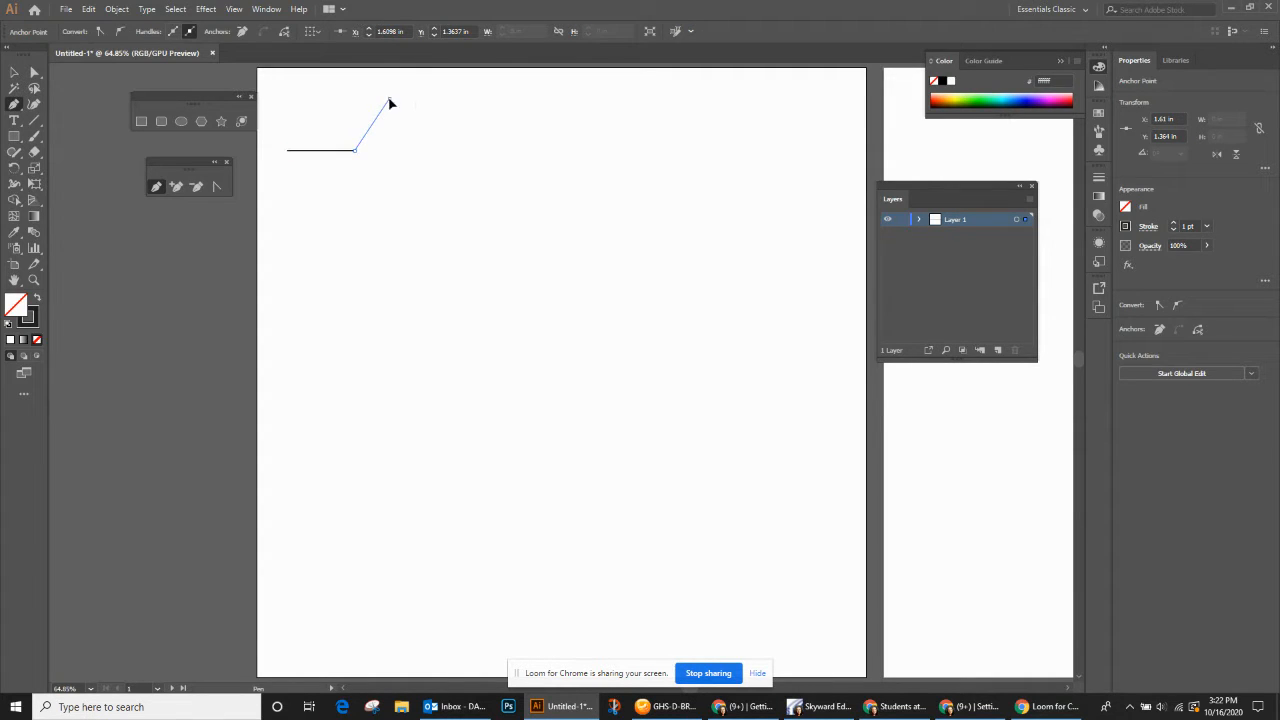
{"action": "left_click", "coordinate": [412, 147]}
{"action": "left_click", "coordinate": [464, 148]}
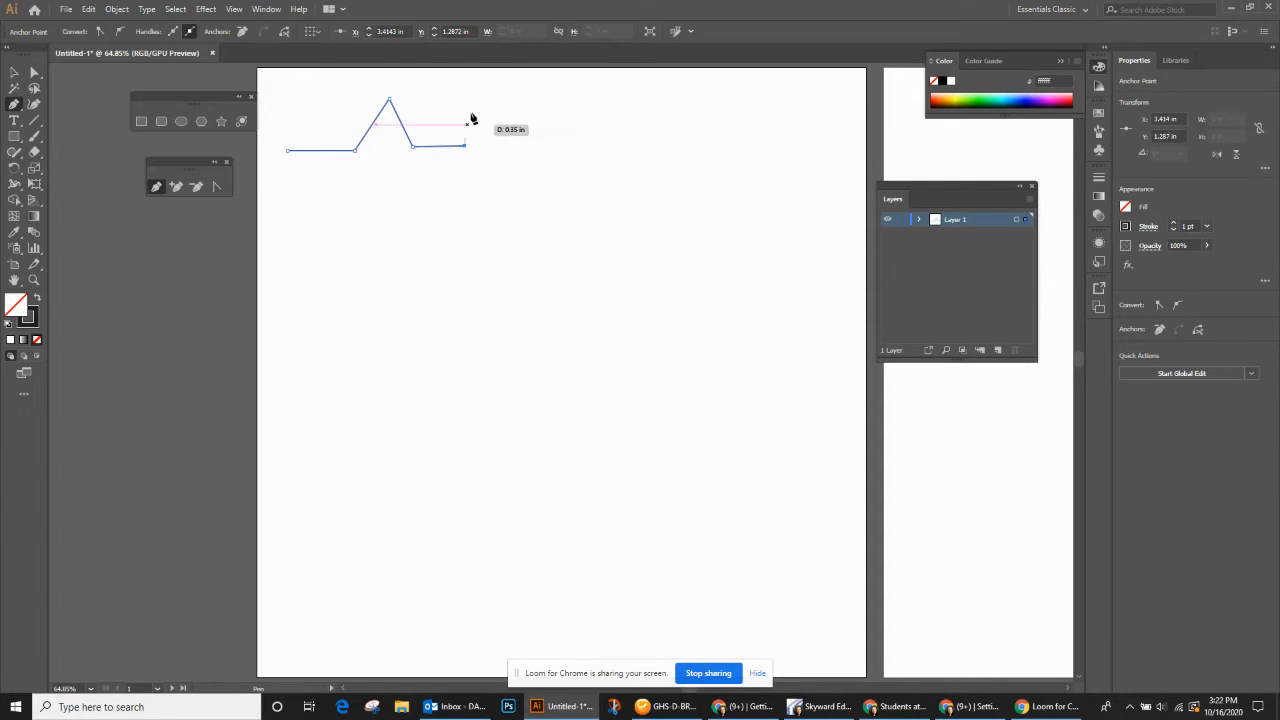
- Continue the path with a rounded arch and a short straight horizontal segment after it
{"action": "left_click_drag", "start_coordinate": [482, 95], "coordinate": [521, 92]}
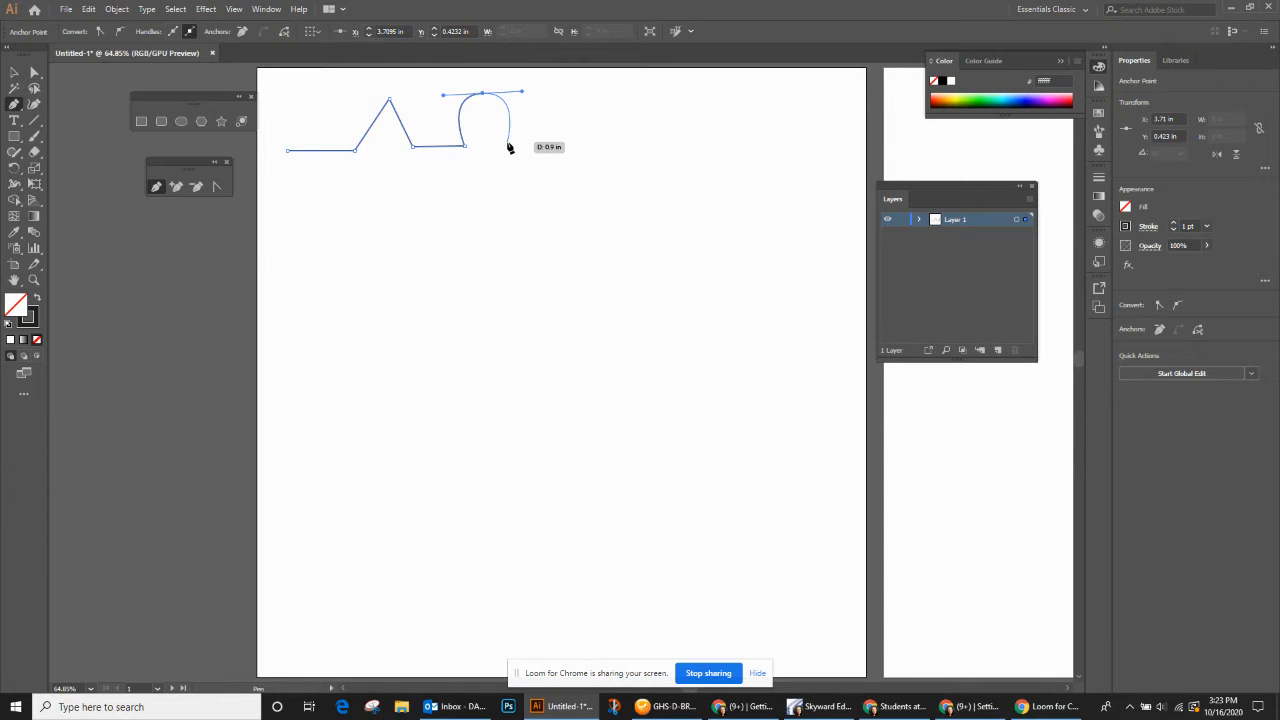
{"action": "left_click", "coordinate": [508, 143]}
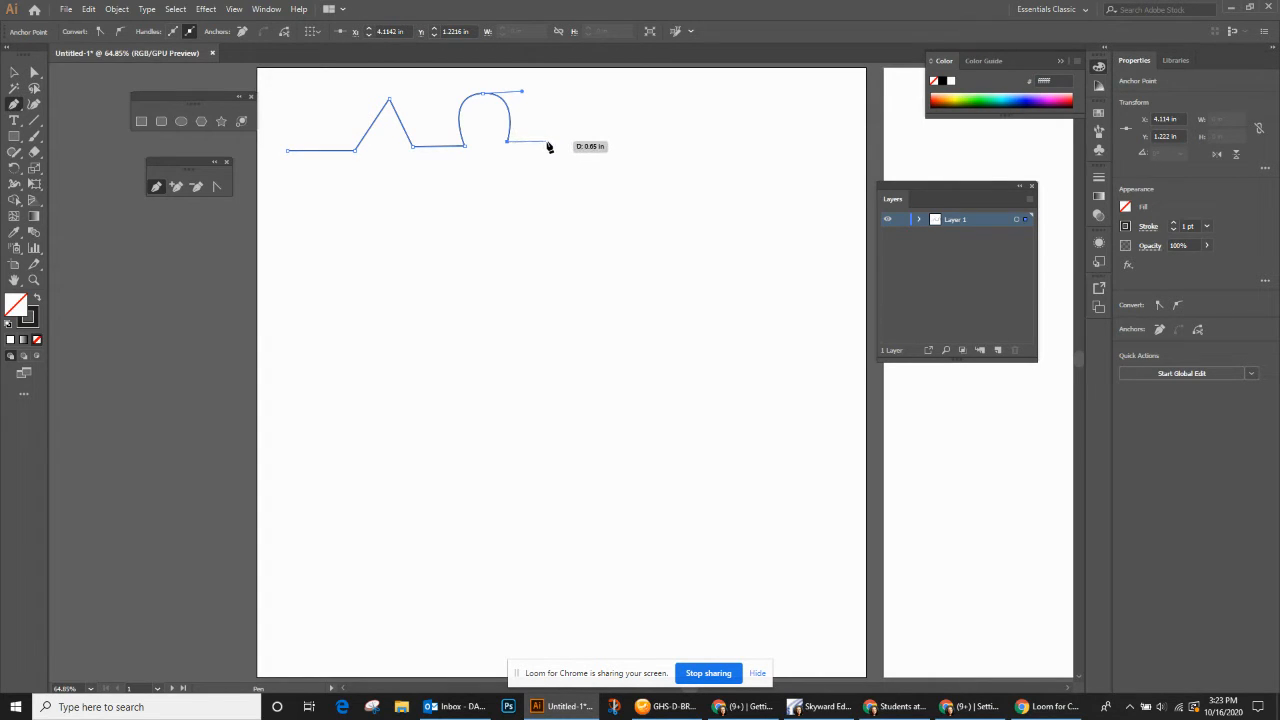
{"action": "left_click", "coordinate": [547, 142]}
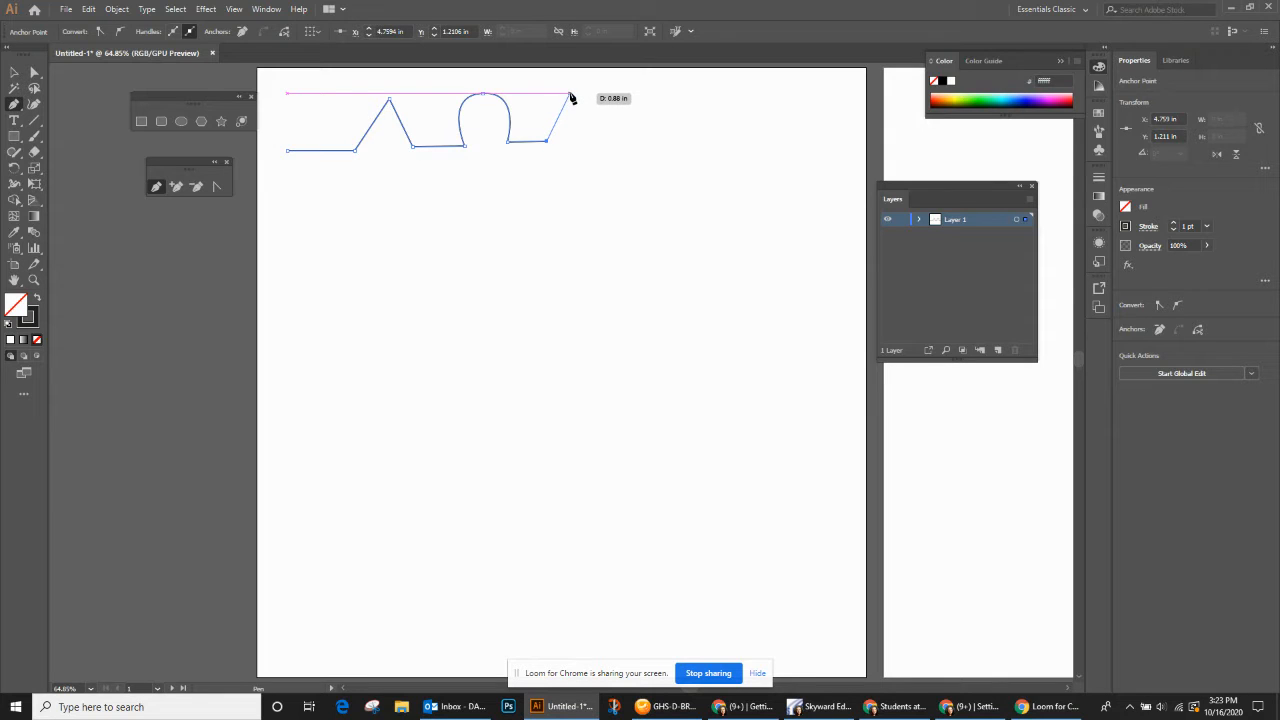
- Add two curved rises that each turn into a straight diagonal descent, and end the path with a rounded arch
{"action": "left_click_drag", "start_coordinate": [570, 94], "coordinate": [606, 98]}
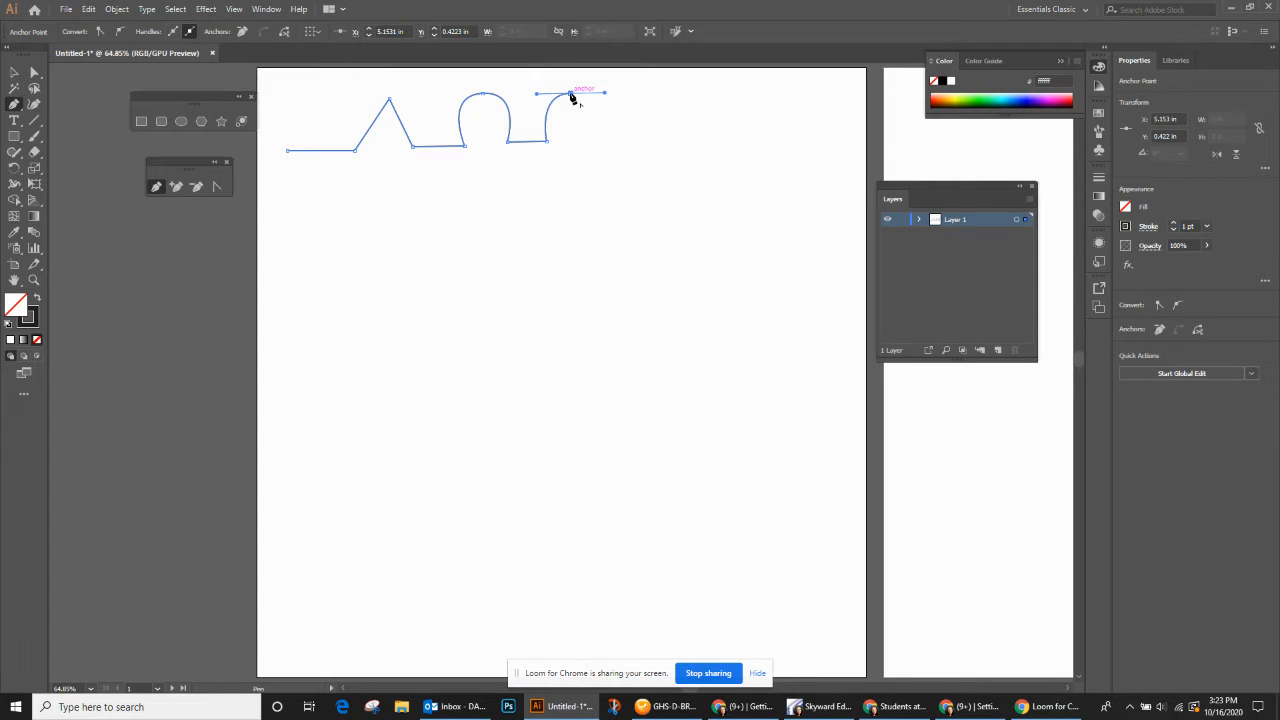
{"action": "left_click", "coordinate": [570, 94]}
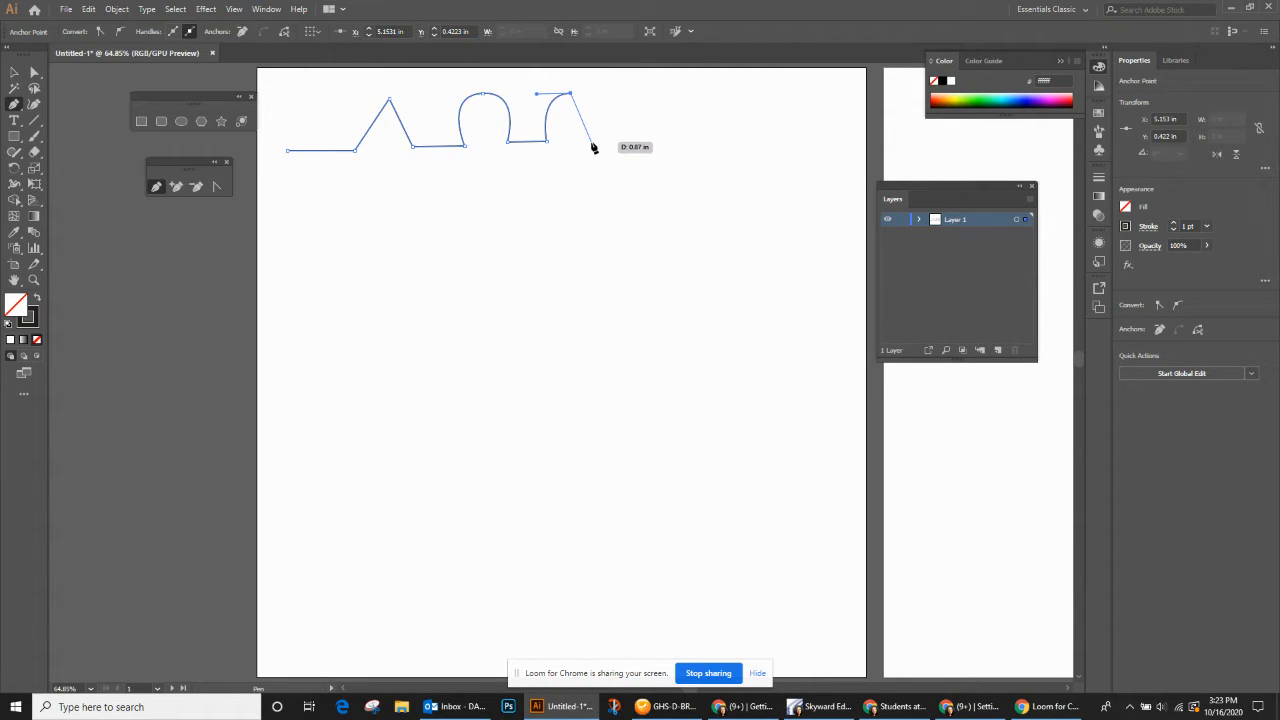
{"action": "left_click", "coordinate": [591, 142]}
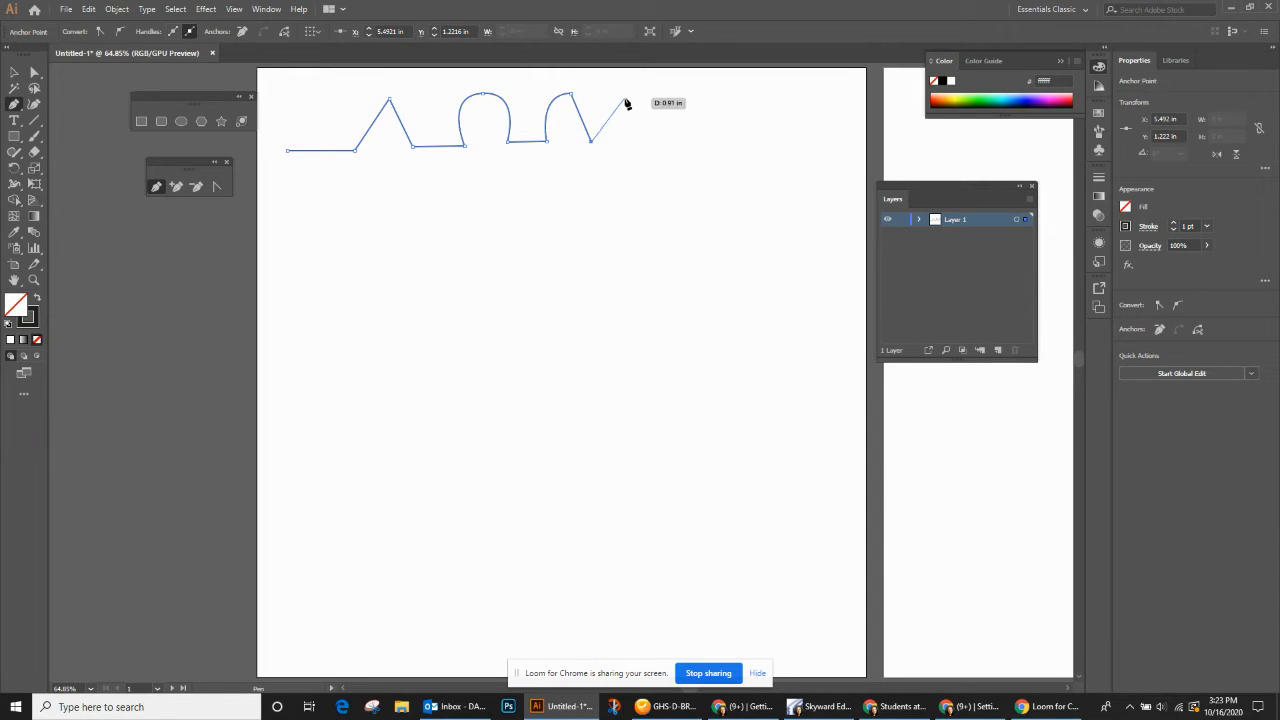
{"action": "left_click_drag", "start_coordinate": [624, 97], "coordinate": [663, 97]}
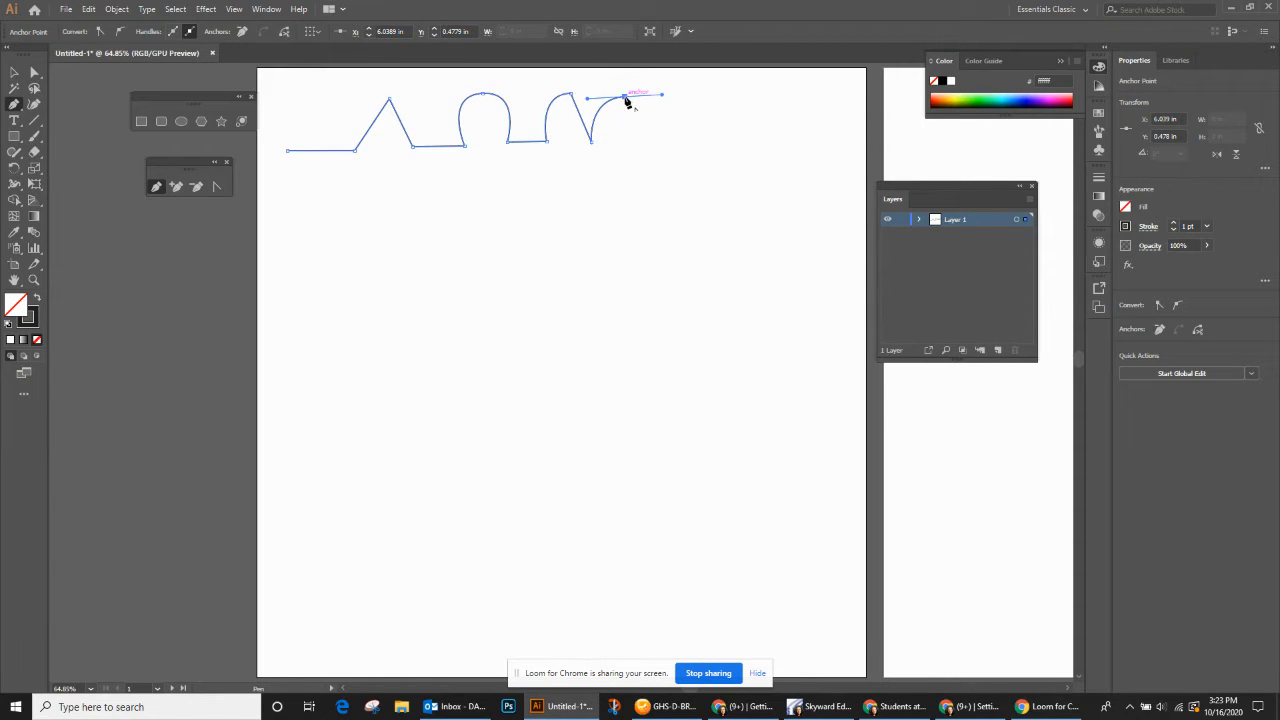
{"action": "left_click", "coordinate": [625, 98]}
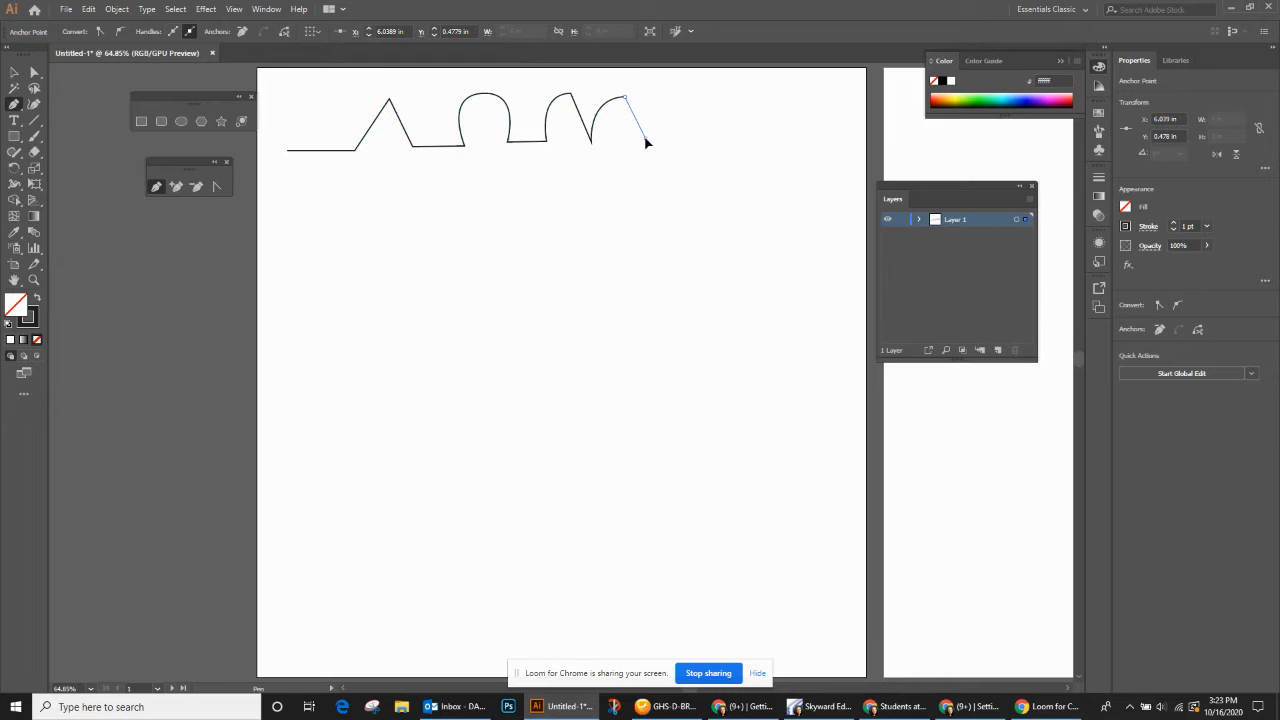
{"action": "left_click_drag", "start_coordinate": [645, 138], "coordinate": [690, 98]}
{"action": "left_click", "coordinate": [683, 134]}
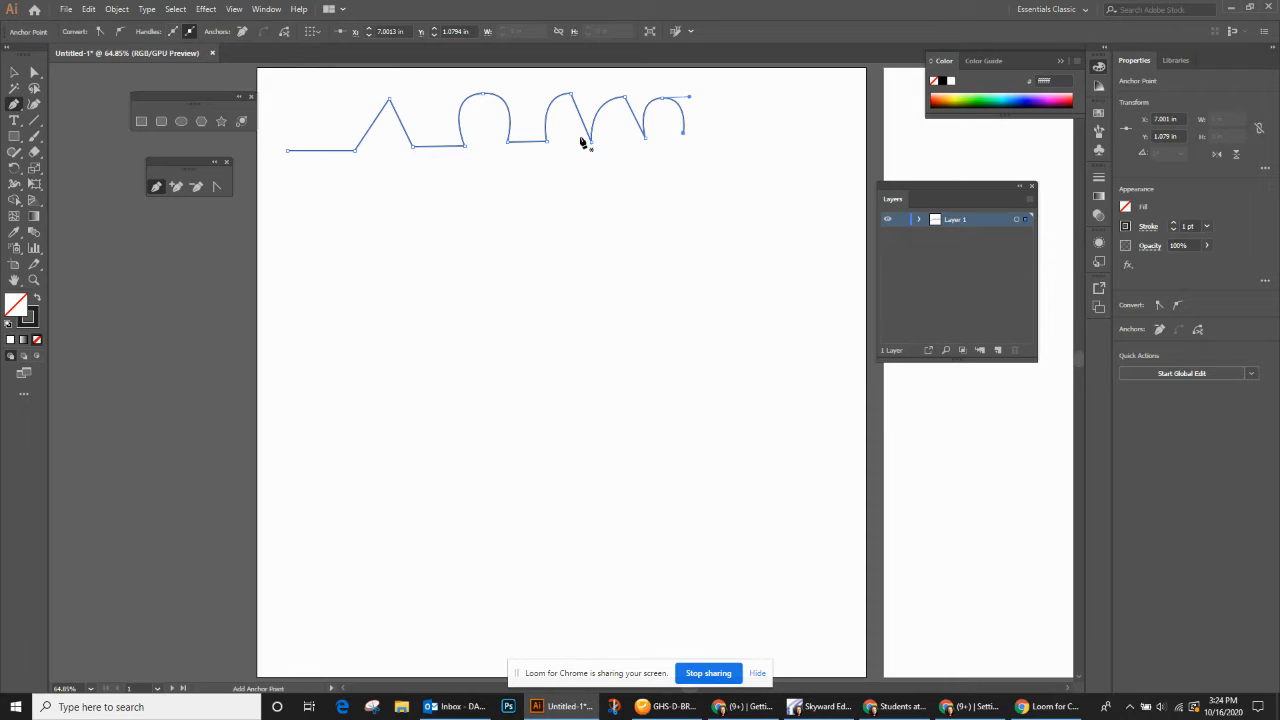
- Draw a closed cup-shaped path about 1.55 by 1.74 in below the first path, with a straight top edge and a rounded bottom
{"action": "left_click", "coordinate": [308, 220]}
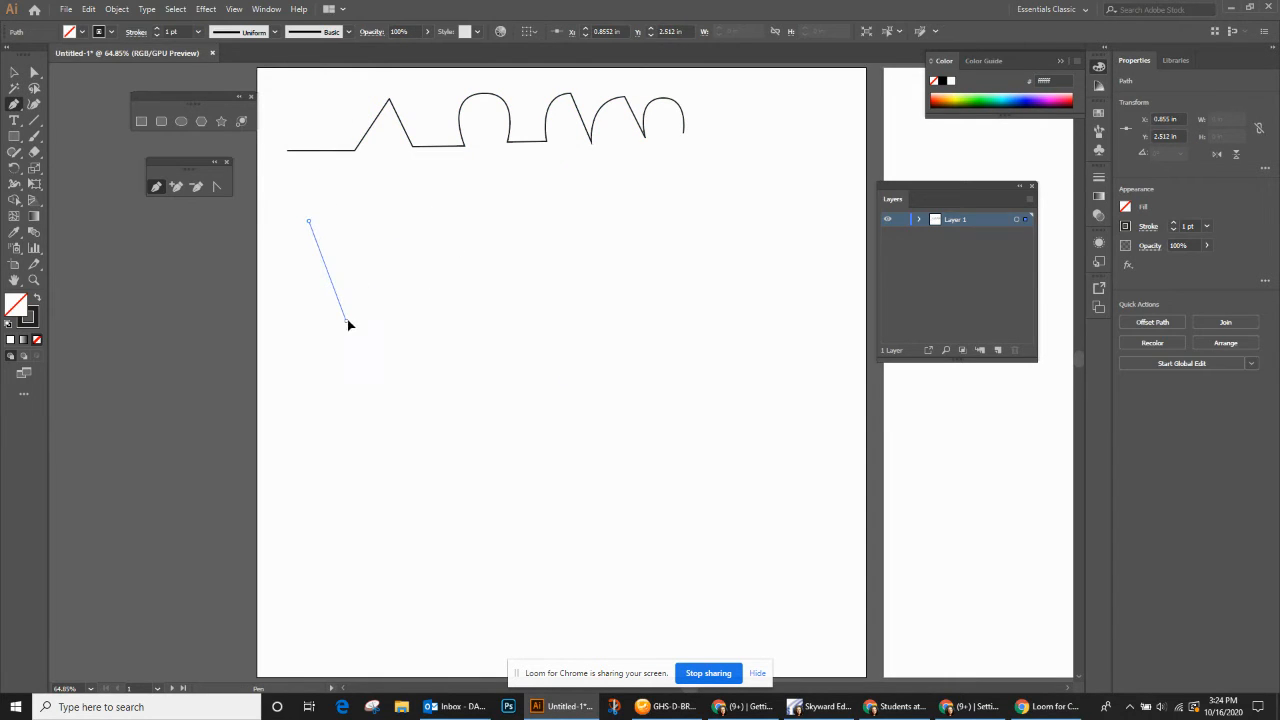
{"action": "left_click_drag", "start_coordinate": [346, 321], "coordinate": [397, 286]}
{"action": "left_click", "coordinate": [401, 227]}
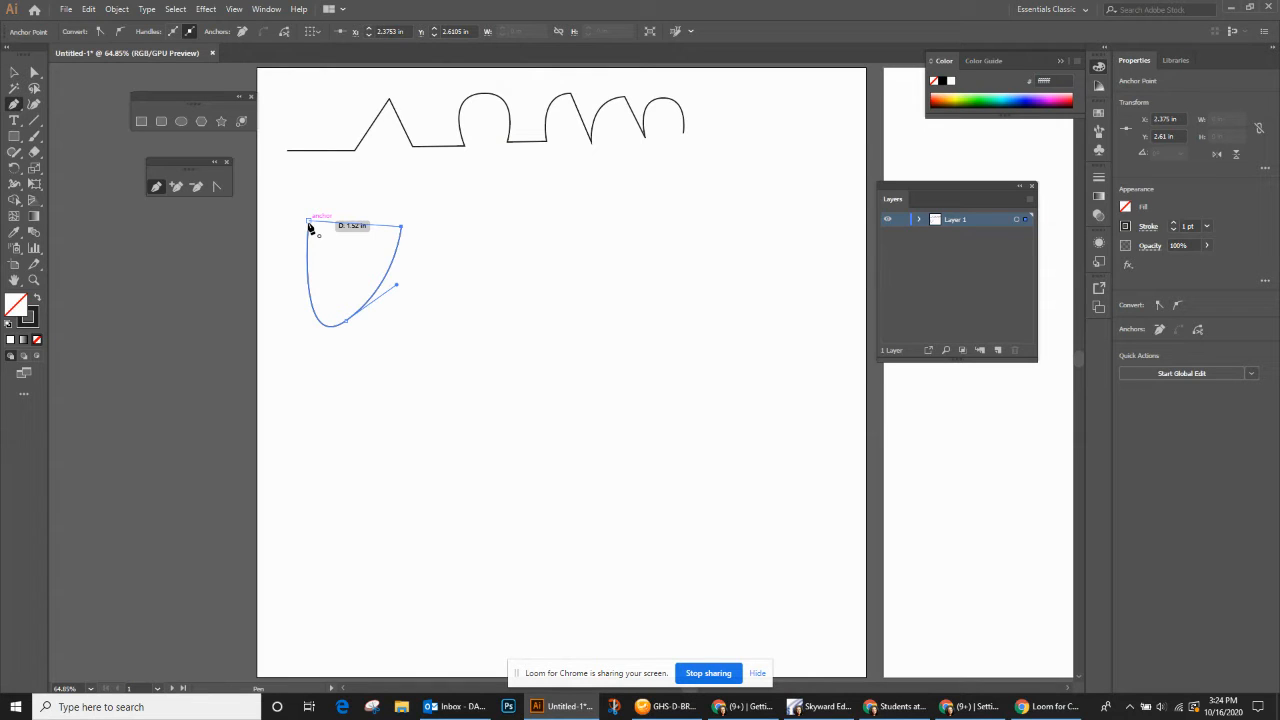
{"action": "left_click", "coordinate": [309, 226]}
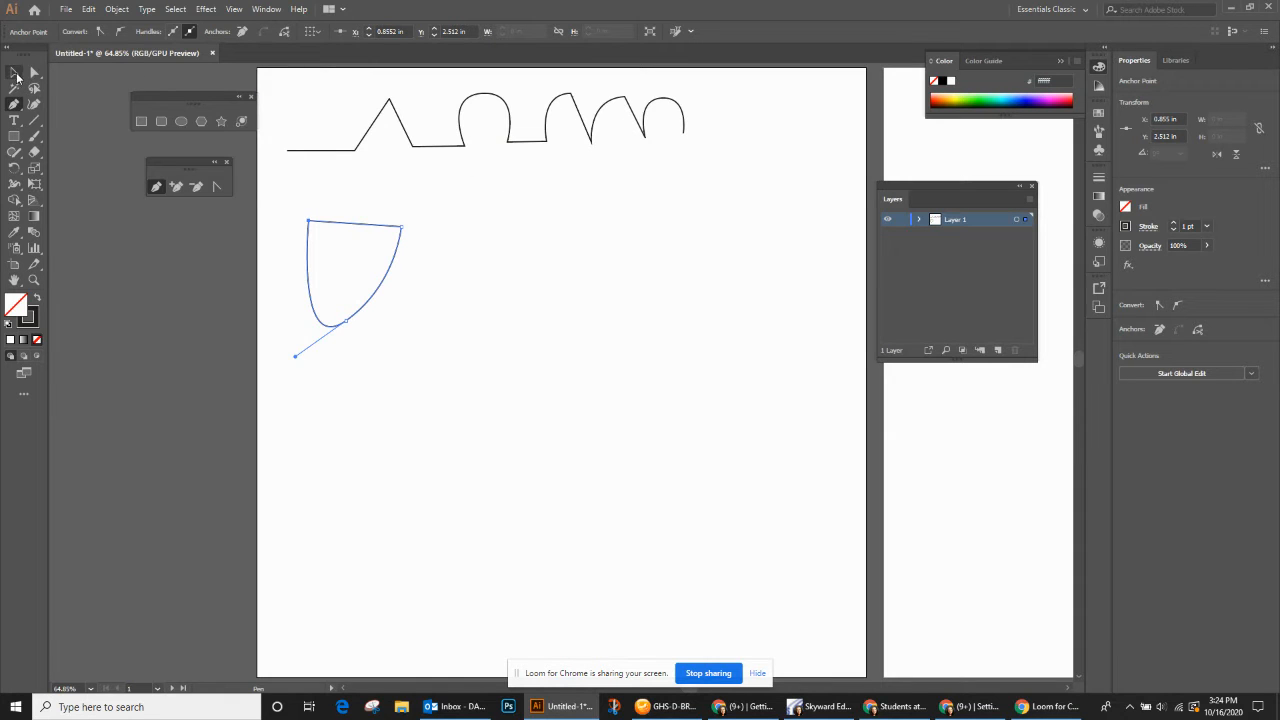
- Fill the closed cup-shaped path with CMYK Cyan
{"action": "left_click", "coordinate": [14, 72]}
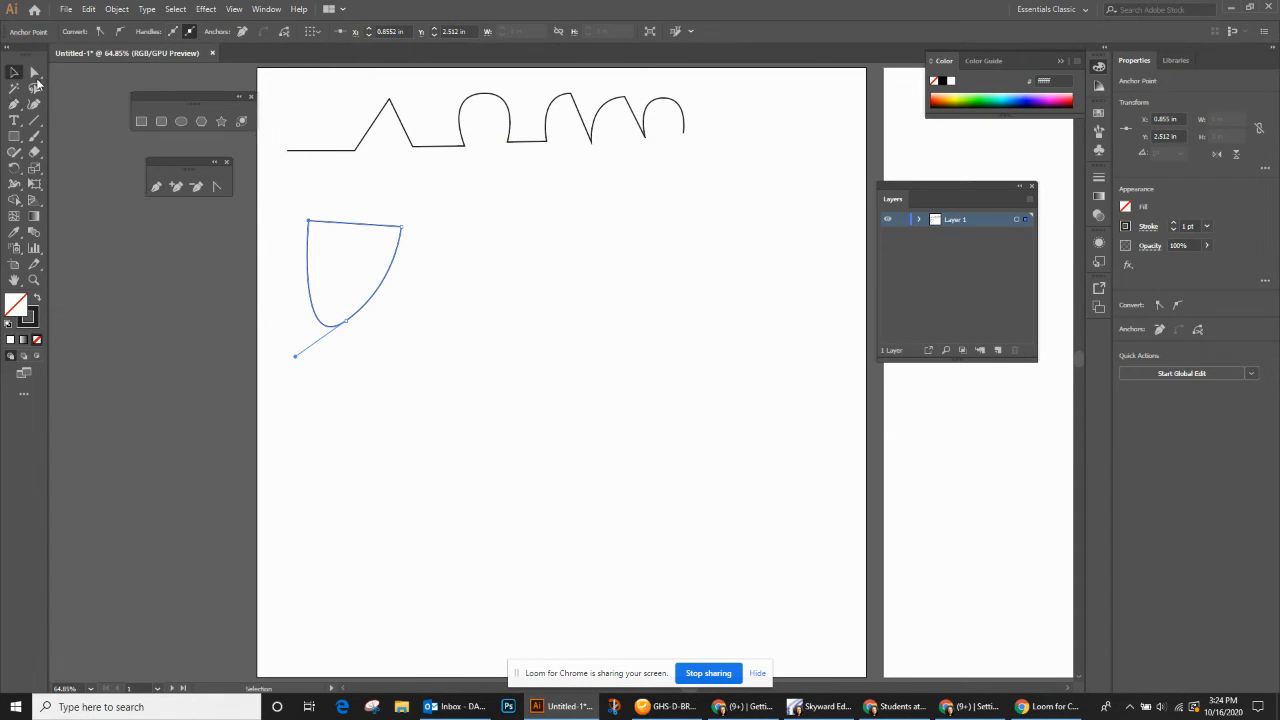
{"action": "left_click", "coordinate": [308, 258]}
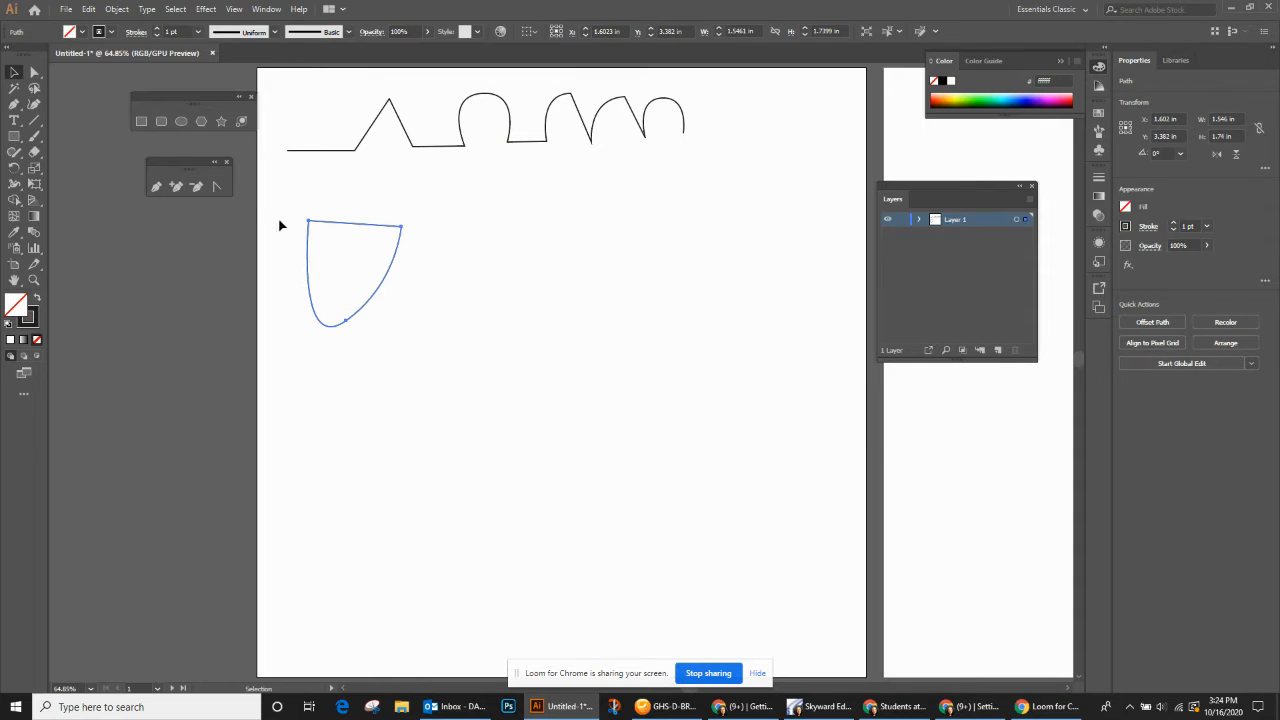
{"action": "left_click", "coordinate": [82, 31]}
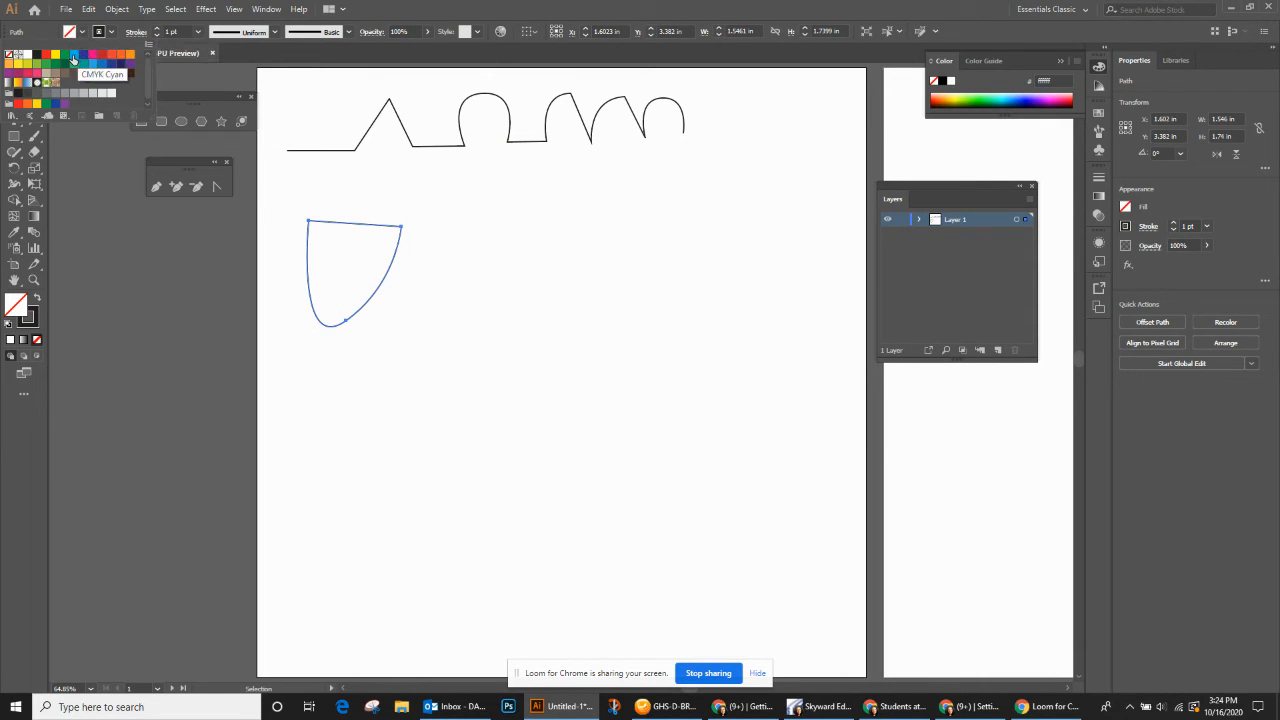
{"action": "left_click", "coordinate": [74, 55]}
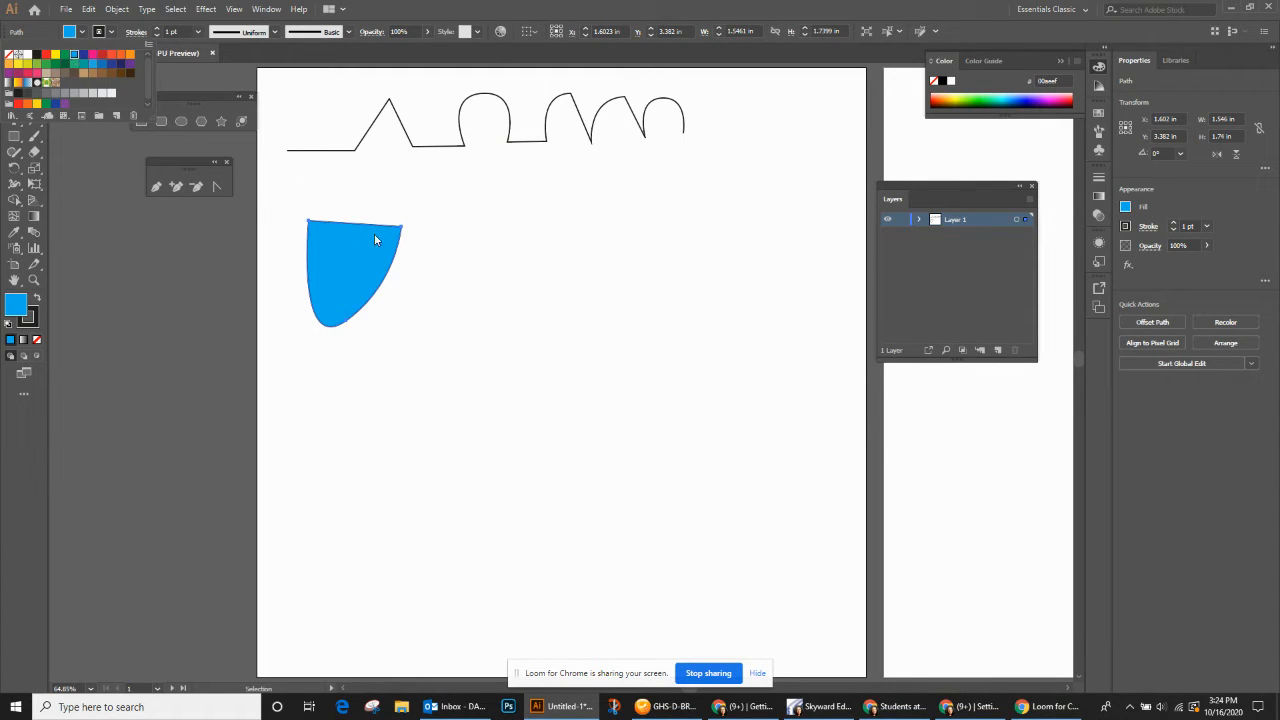
{"action": "left_click", "coordinate": [447, 11]}
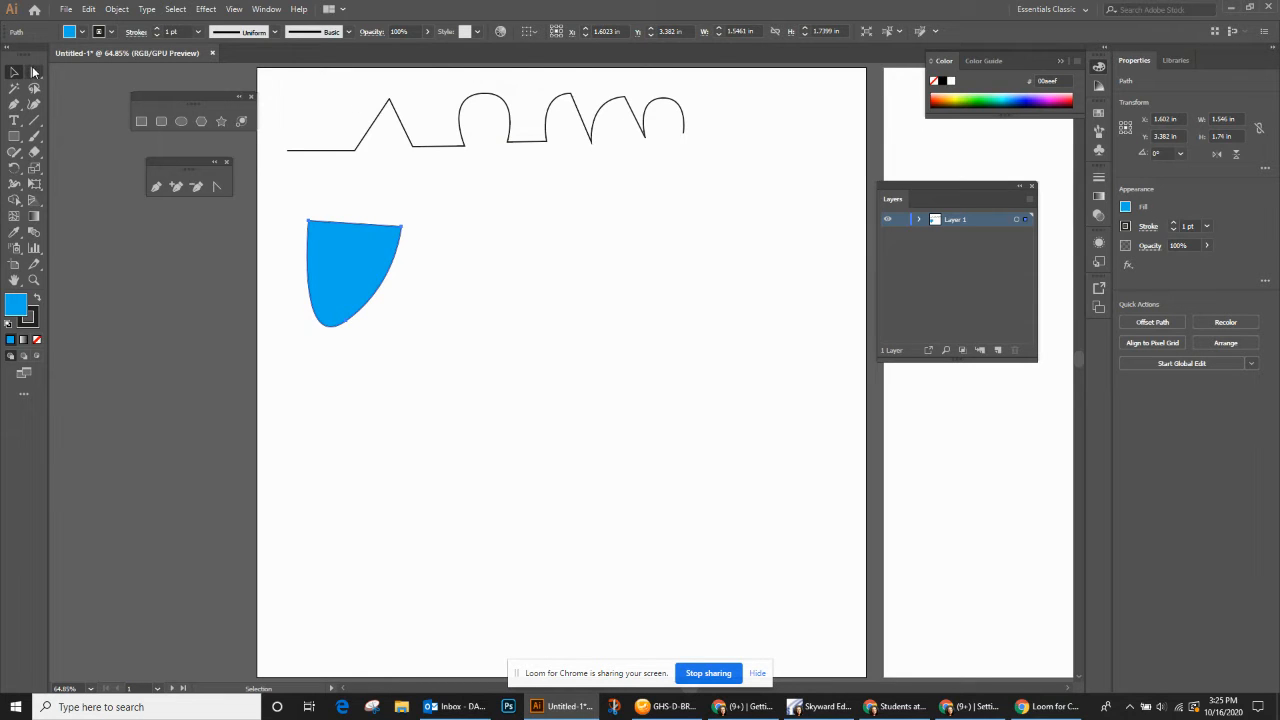
- Move the pointed peak's anchor on the open path down to about X 2.12 in, Y 2.35 in, turning the peak into a valley
{"action": "left_click", "coordinate": [465, 147]}
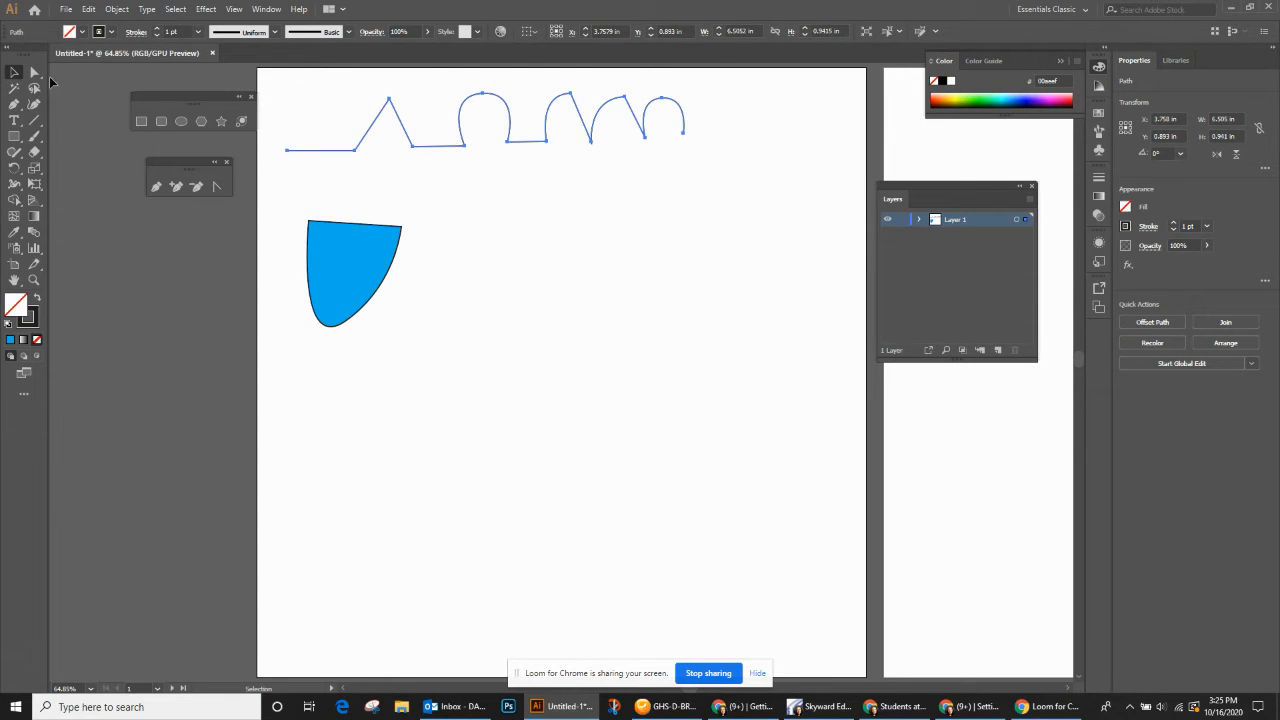
{"action": "left_click", "coordinate": [34, 74]}
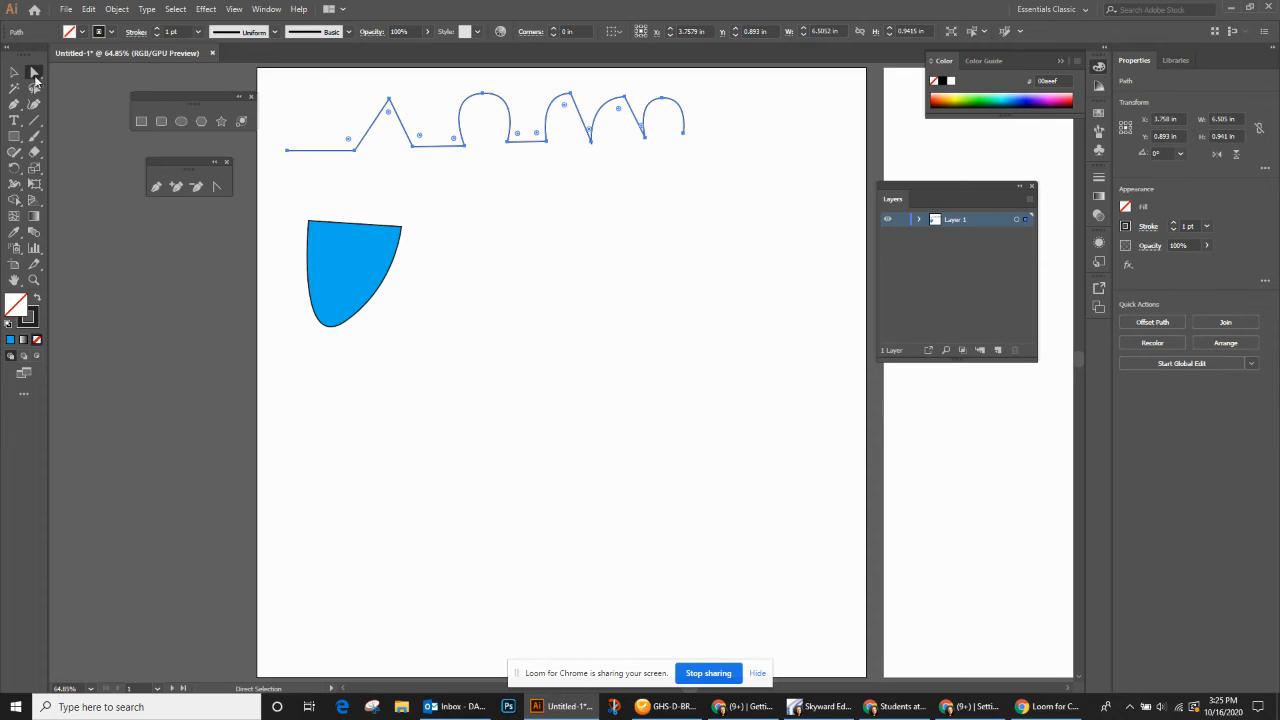
{"action": "left_click", "coordinate": [390, 101]}
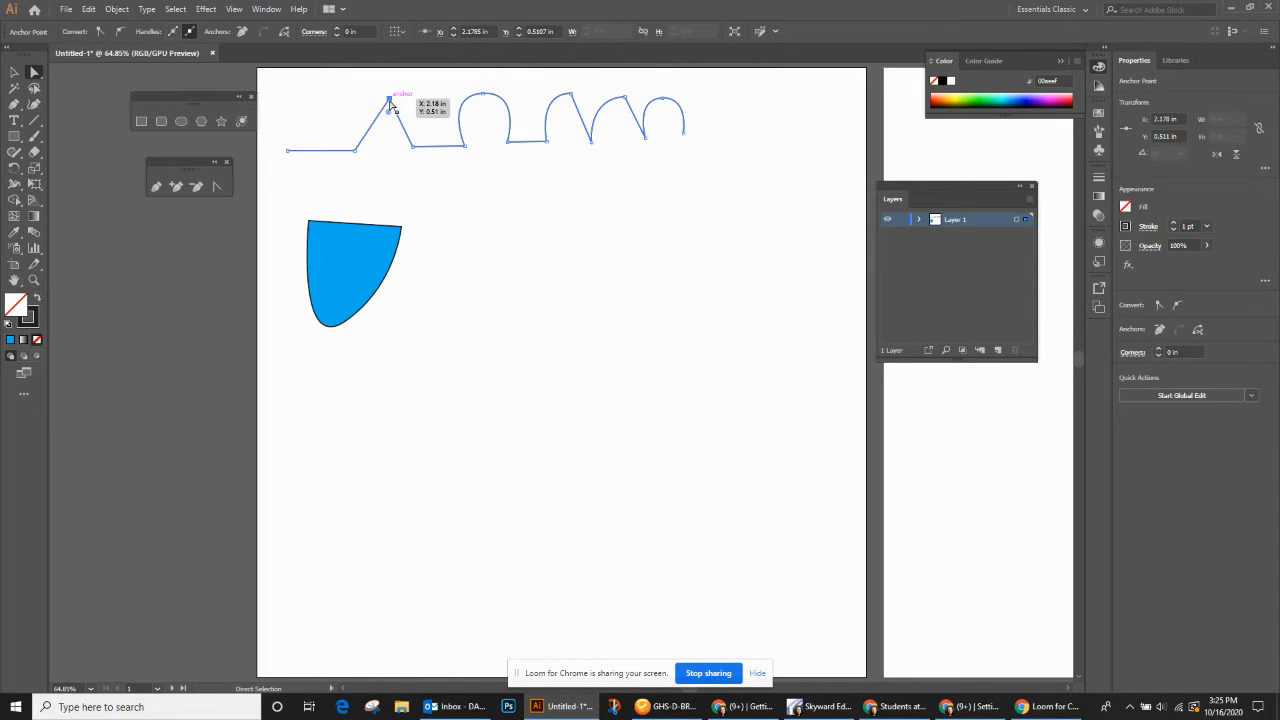
{"action": "left_click_drag", "start_coordinate": [390, 101], "coordinate": [386, 210]}
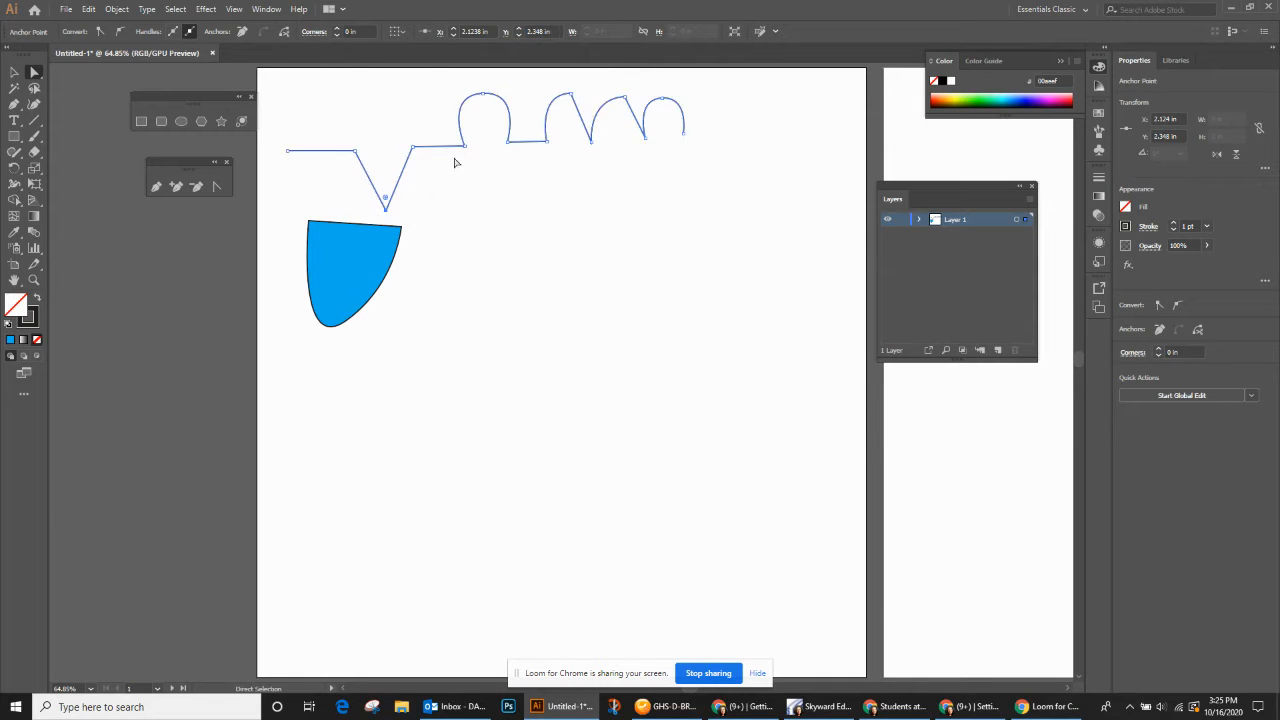
- Level the direction handles of the first arch's top anchor and move the anchor to about X 3.76 in, Y 0.32 in
{"action": "left_click", "coordinate": [485, 96]}
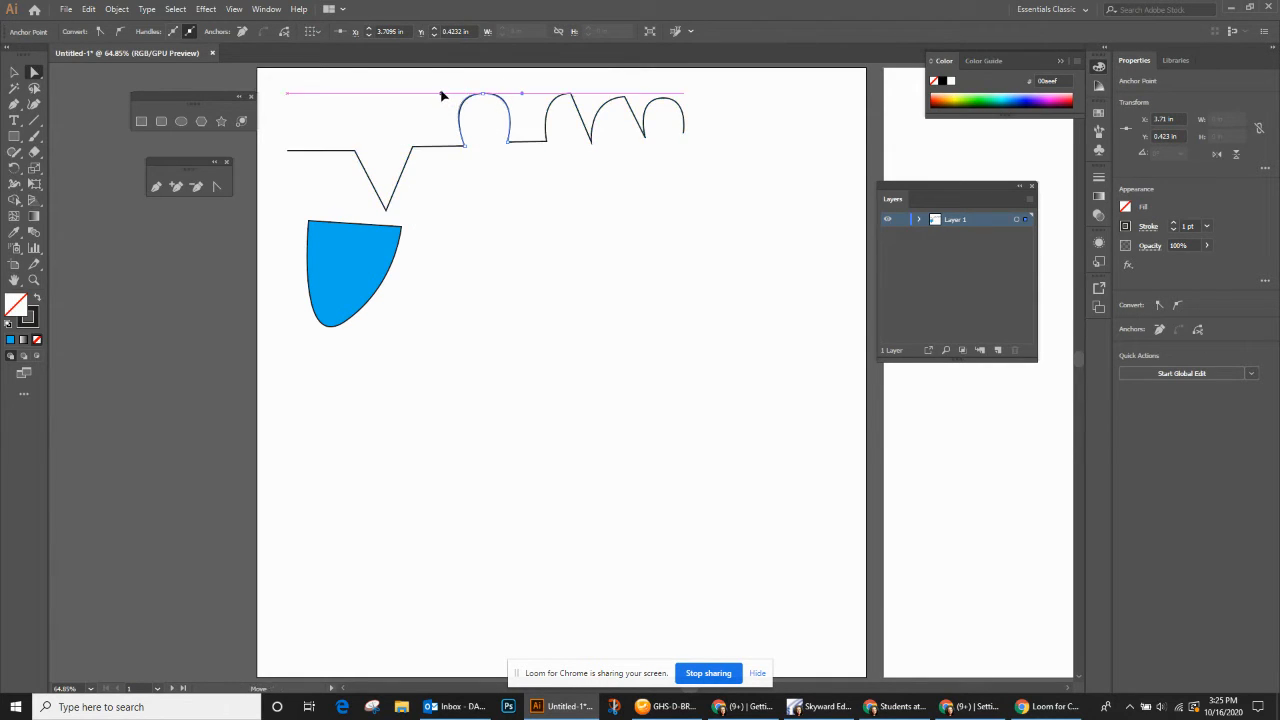
{"action": "left_click", "coordinate": [480, 96]}
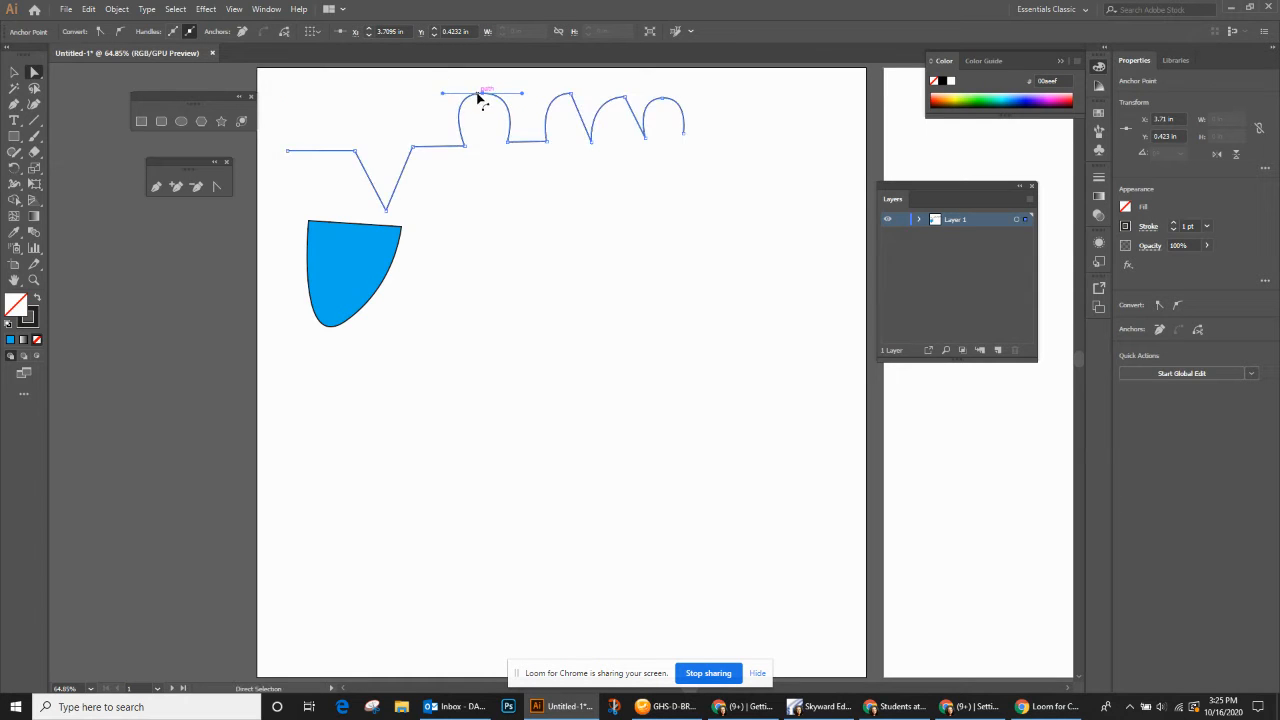
{"action": "mouse_move", "coordinate": [480, 96]}
{"action": "left_mouse_down"}
{"action": "mouse_move", "coordinate": [431, 95]}
{"action": "mouse_move", "coordinate": [522, 90]}
{"action": "mouse_move", "coordinate": [490, 93]}
{"action": "left_mouse_up"}
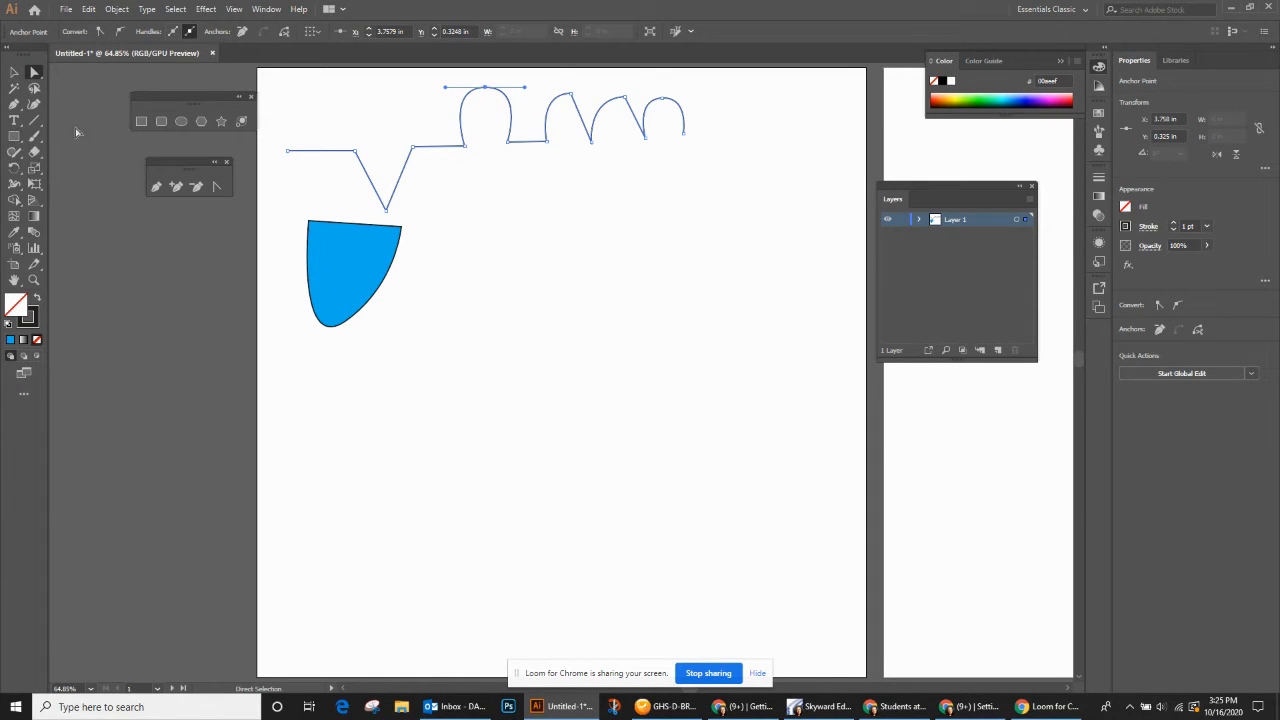
- Close the floating shape-tool and pen-tool palettes, and try detaching the shape tools as a floating palette
{"action": "left_click", "coordinate": [251, 96]}
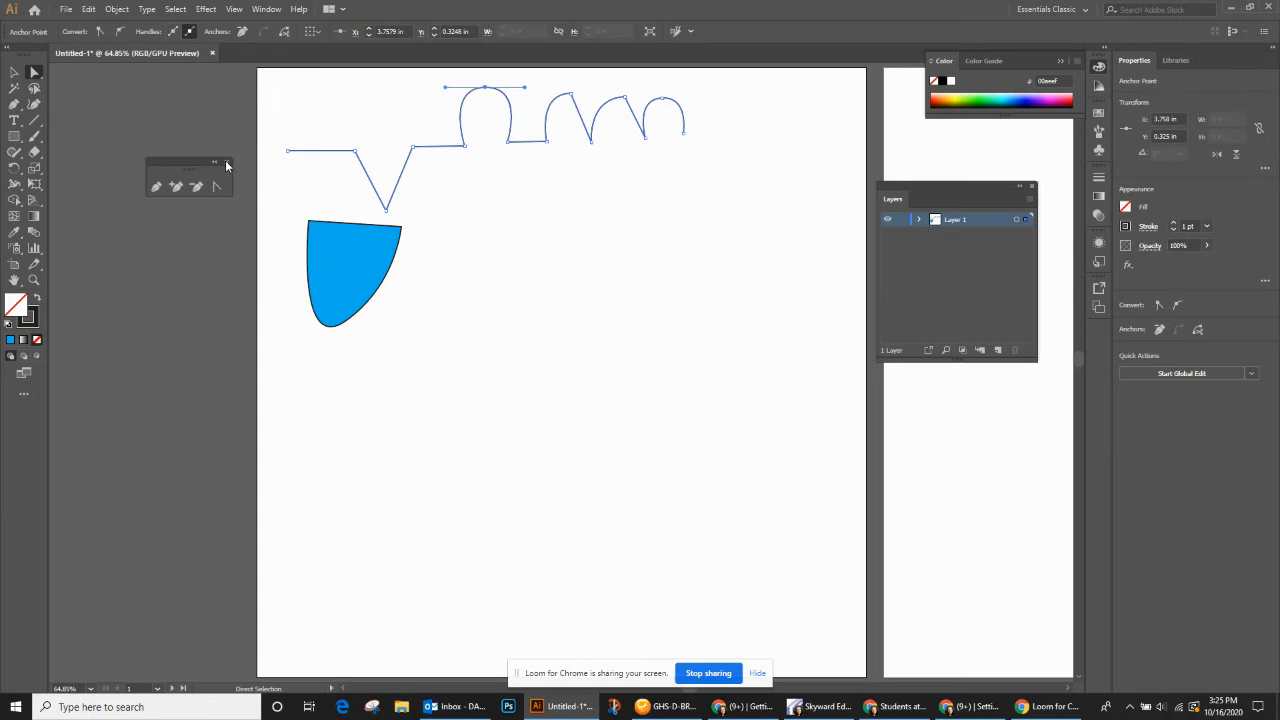
{"action": "left_click", "coordinate": [226, 161]}
{"action": "left_click", "coordinate": [14, 136]}
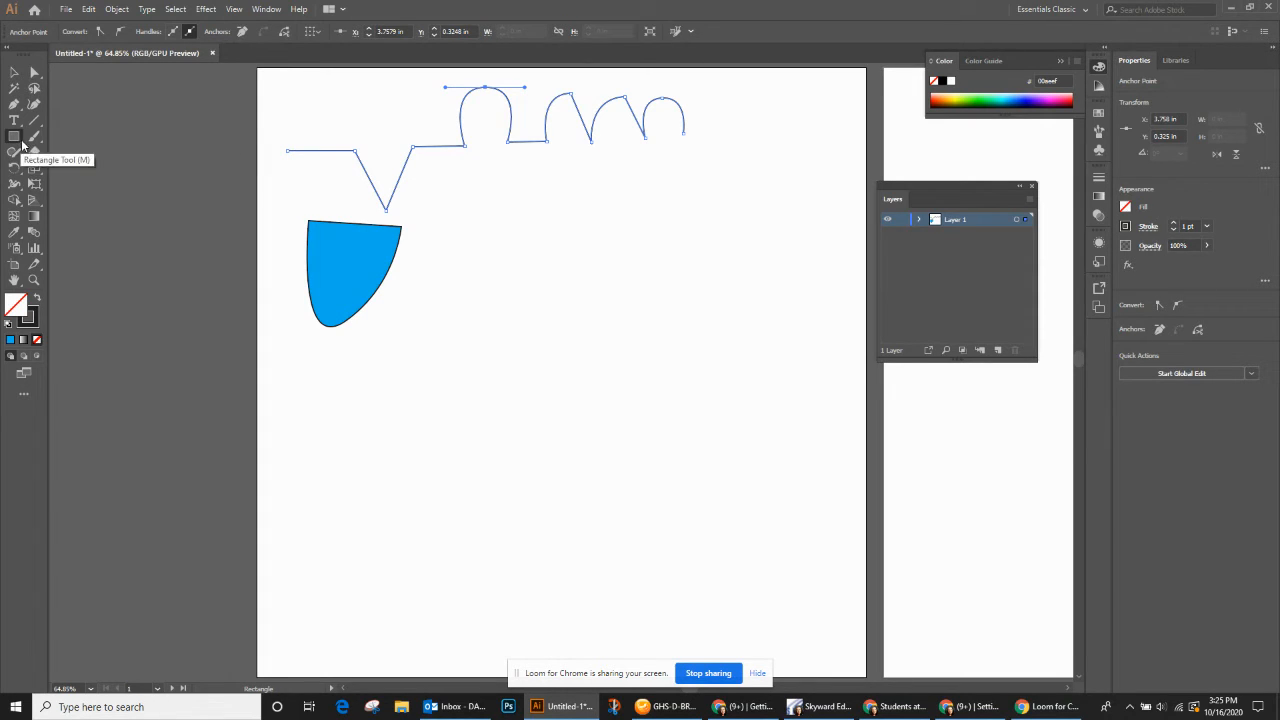
{"action": "left_click", "coordinate": [21, 145]}
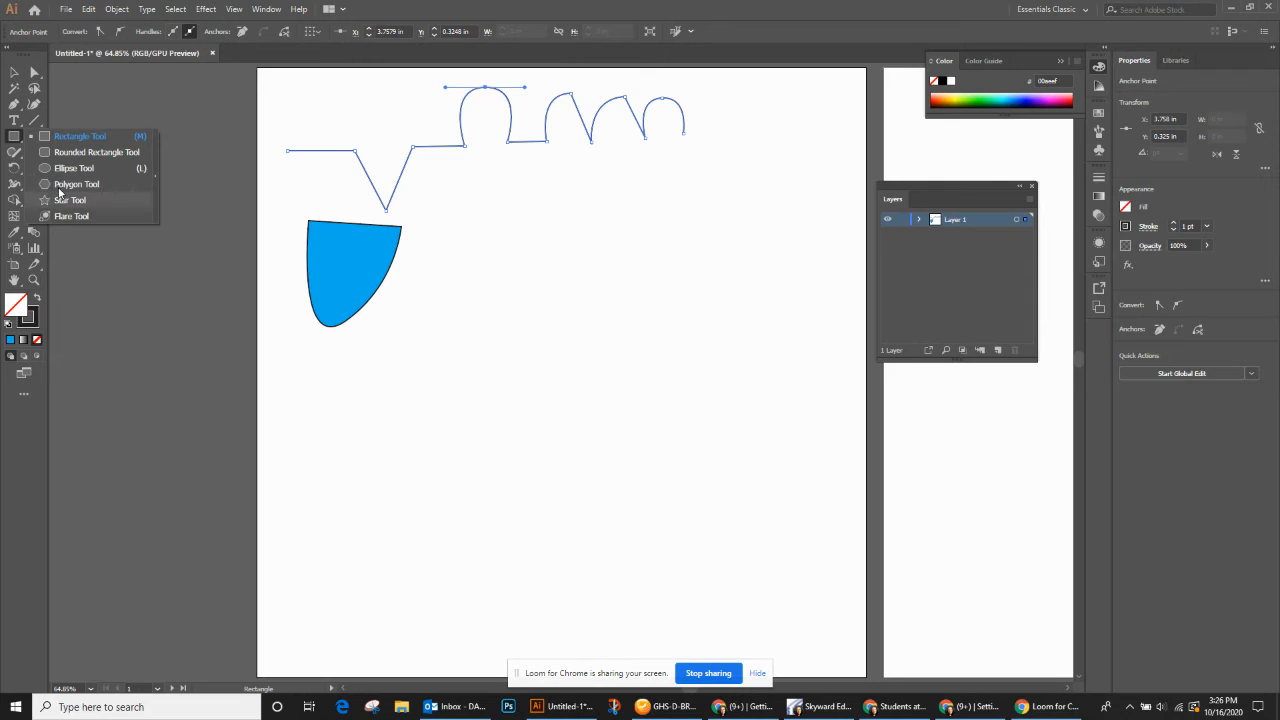
{"action": "left_click", "coordinate": [155, 176]}
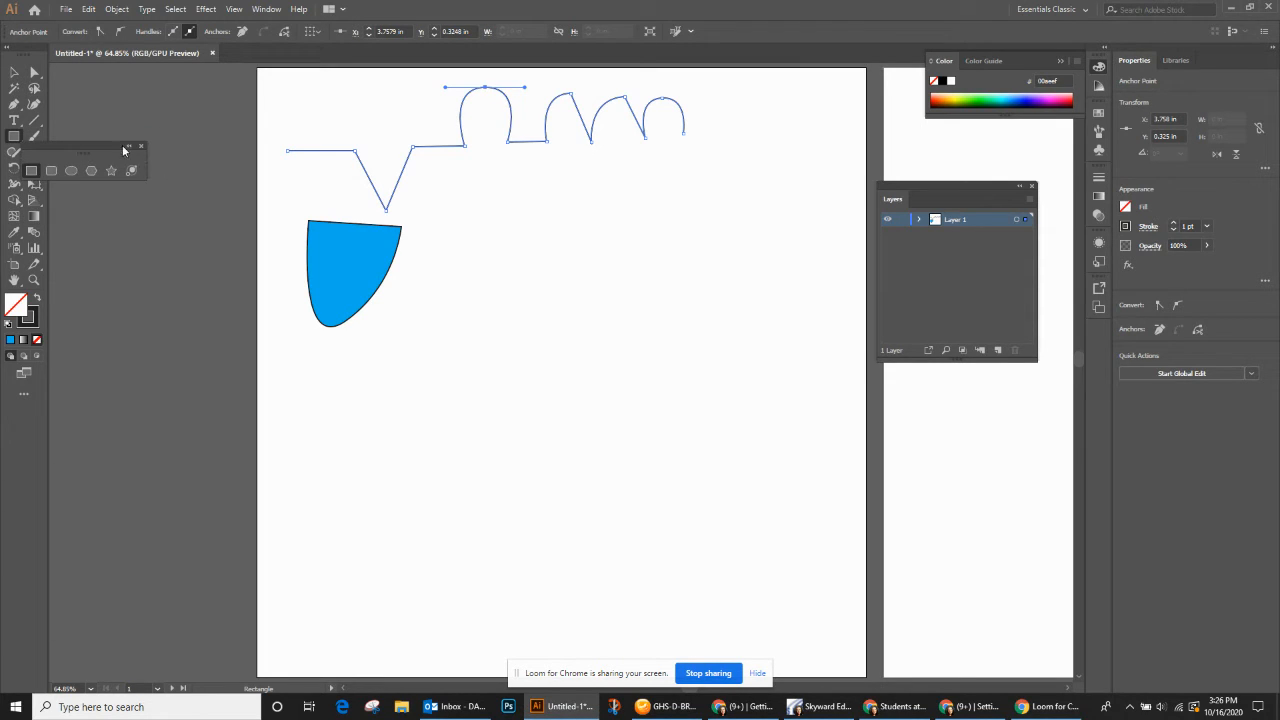
{"action": "left_click_drag", "start_coordinate": [109, 144], "coordinate": [147, 134]}
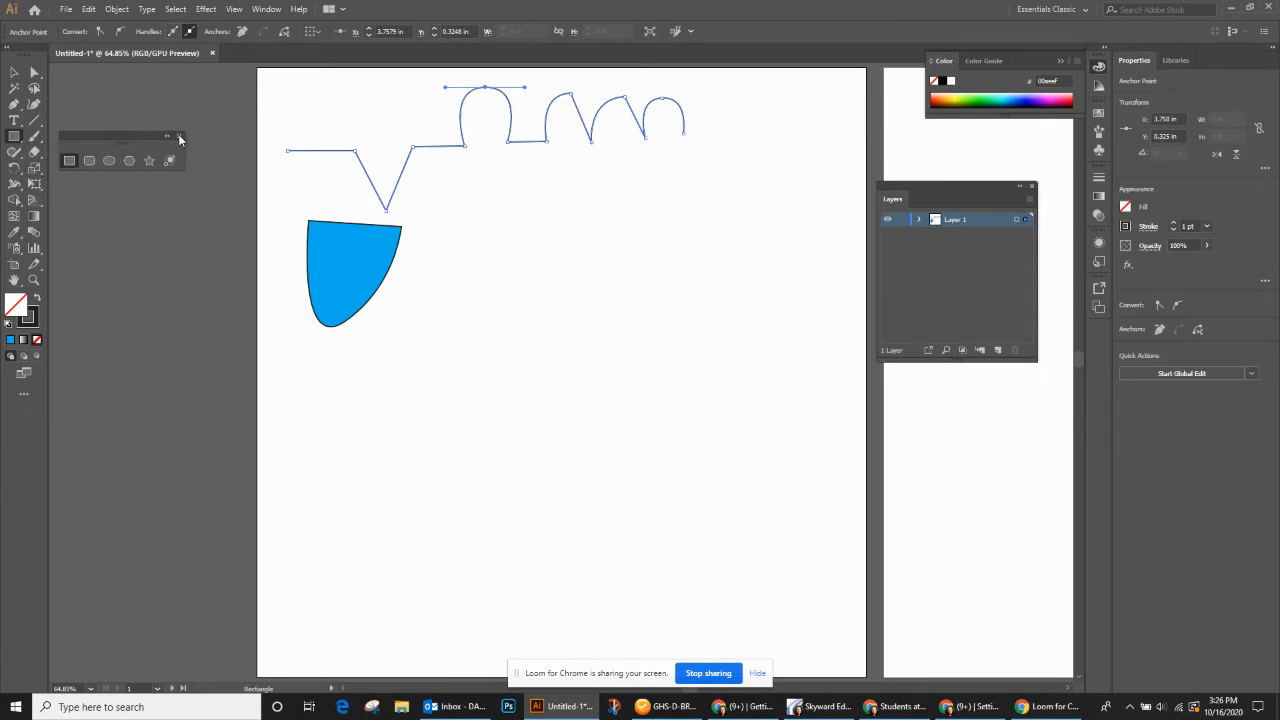
{"action": "left_click", "coordinate": [179, 136]}
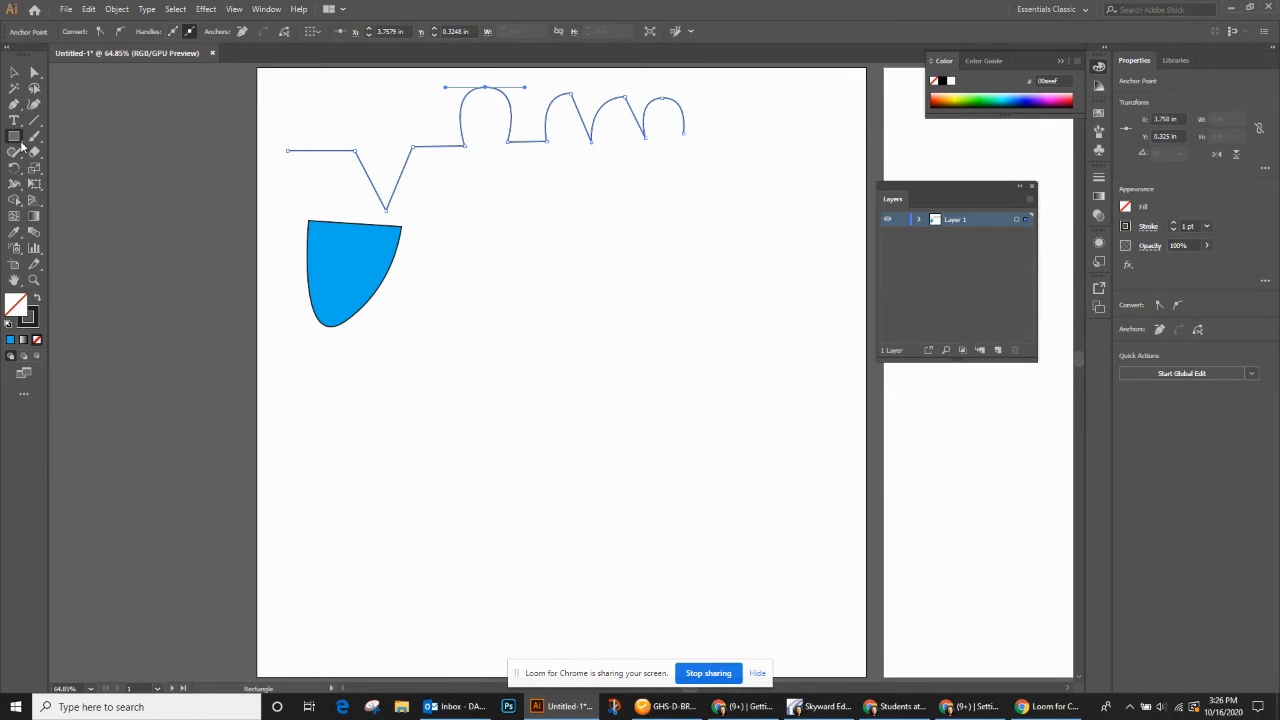
- Detach the shape tools and the pen tools as two separate floating palettes and place them beside the artboard
{"action": "left_click", "coordinate": [15, 137]}
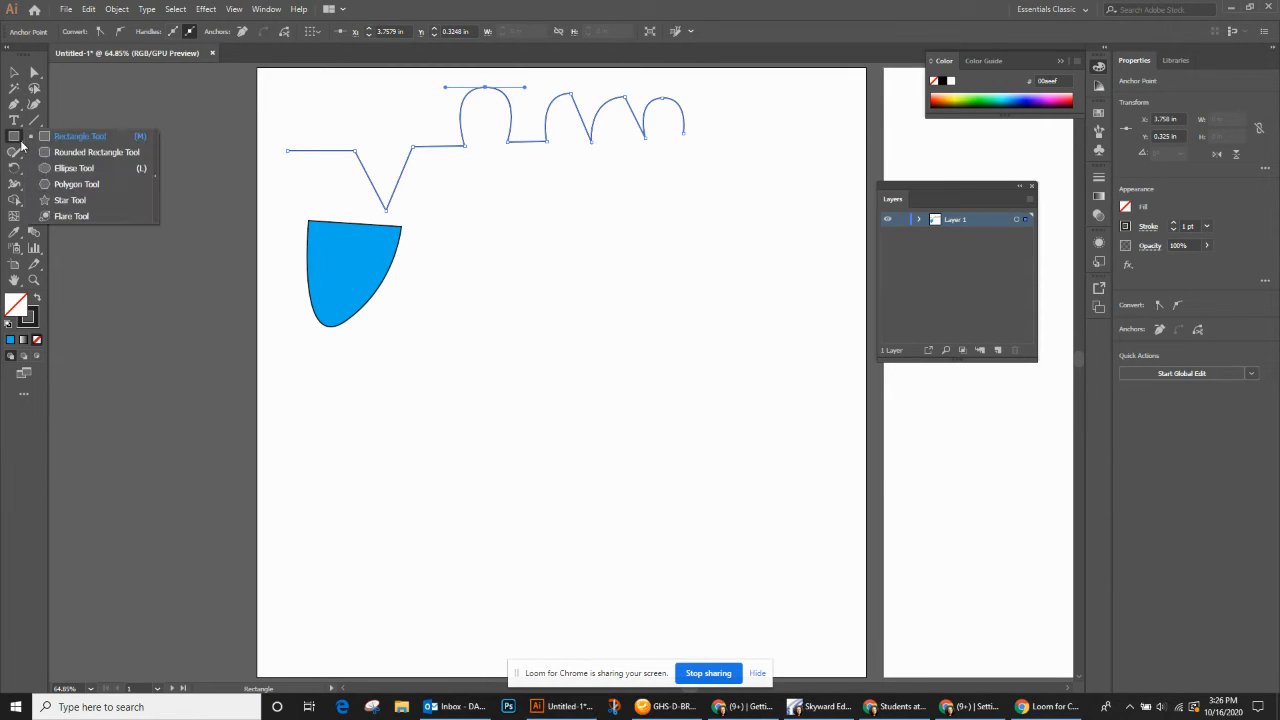
{"action": "left_click", "coordinate": [154, 176]}
{"action": "left_click_drag", "start_coordinate": [93, 142], "coordinate": [171, 81]}
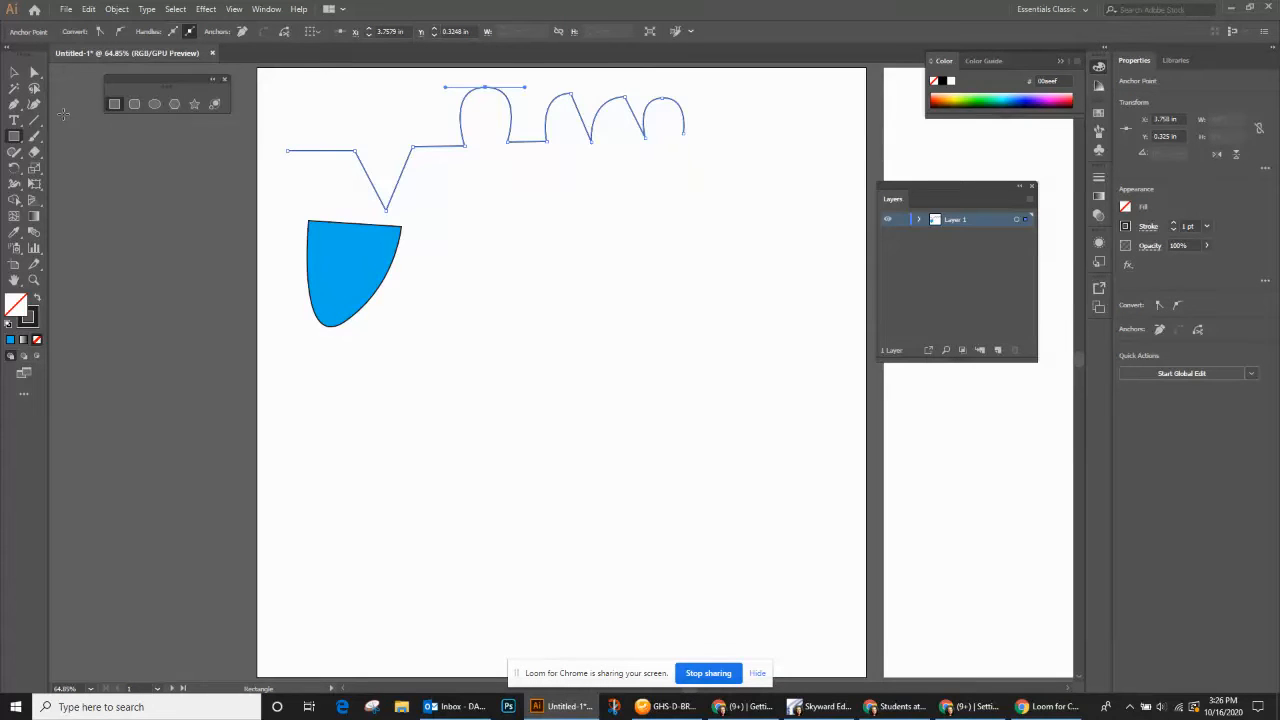
{"action": "left_click", "coordinate": [20, 110]}
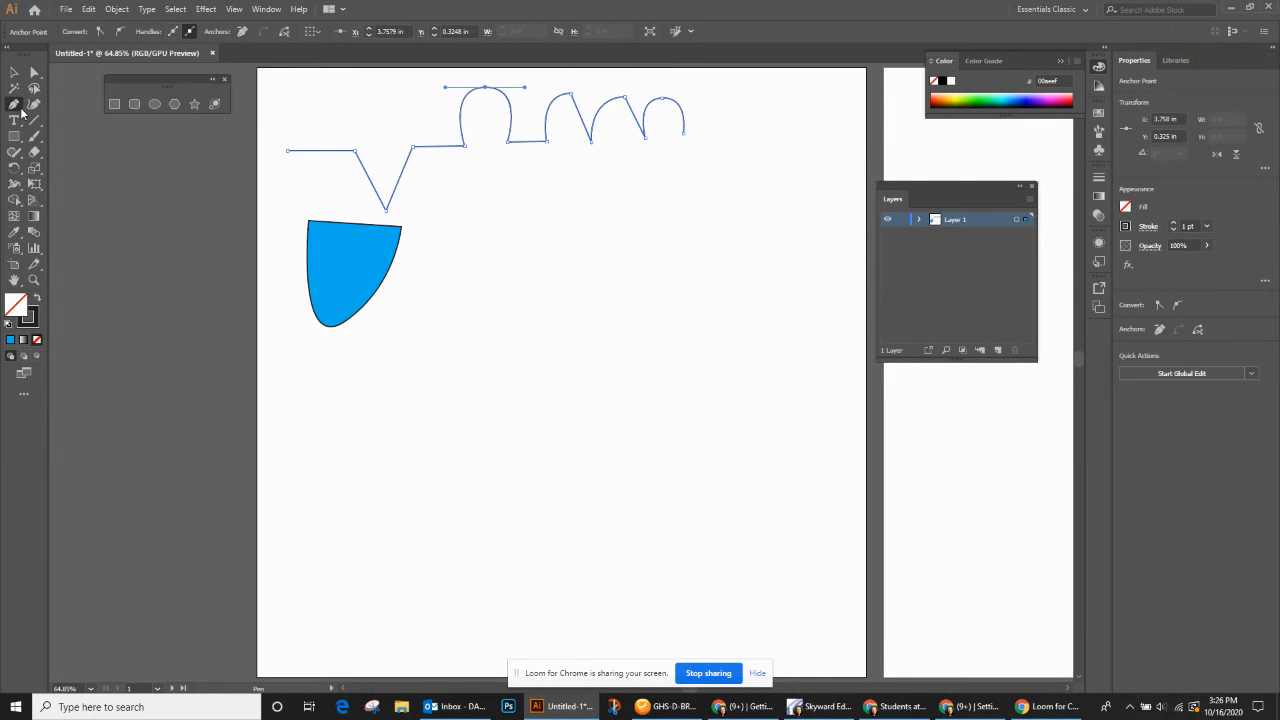
{"action": "right_click", "coordinate": [21, 112]}
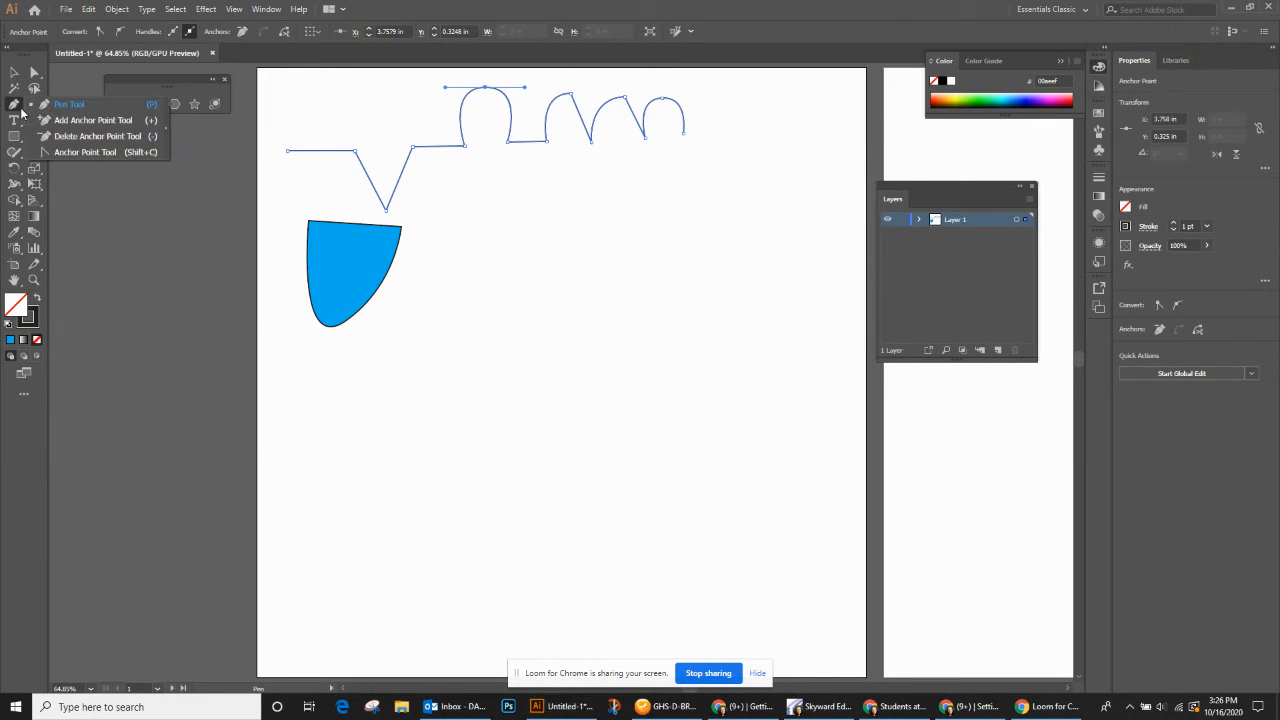
{"action": "left_click", "coordinate": [165, 129]}
{"action": "left_click_drag", "start_coordinate": [44, 122], "coordinate": [152, 160]}
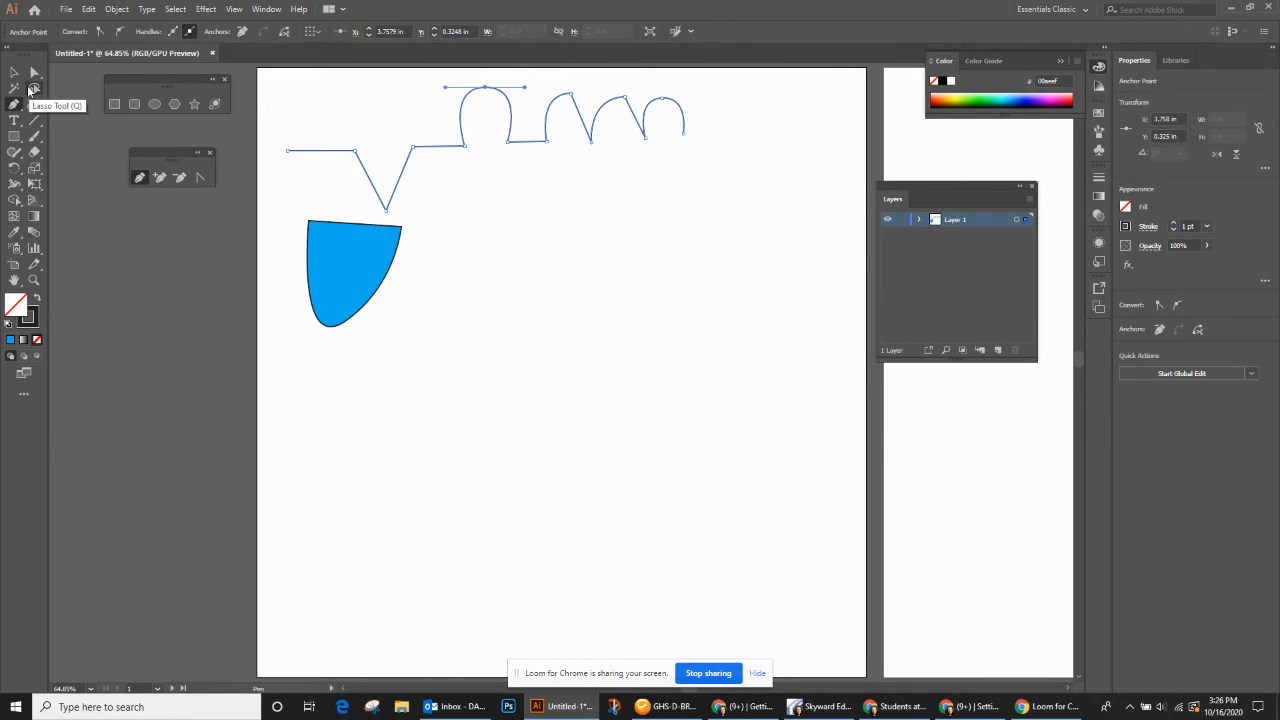
- Draw a rectangle about 2.24 by 1.71 in below the arches and a square of about 0.5 in near its upper-right corner
{"action": "left_click", "coordinate": [114, 104]}
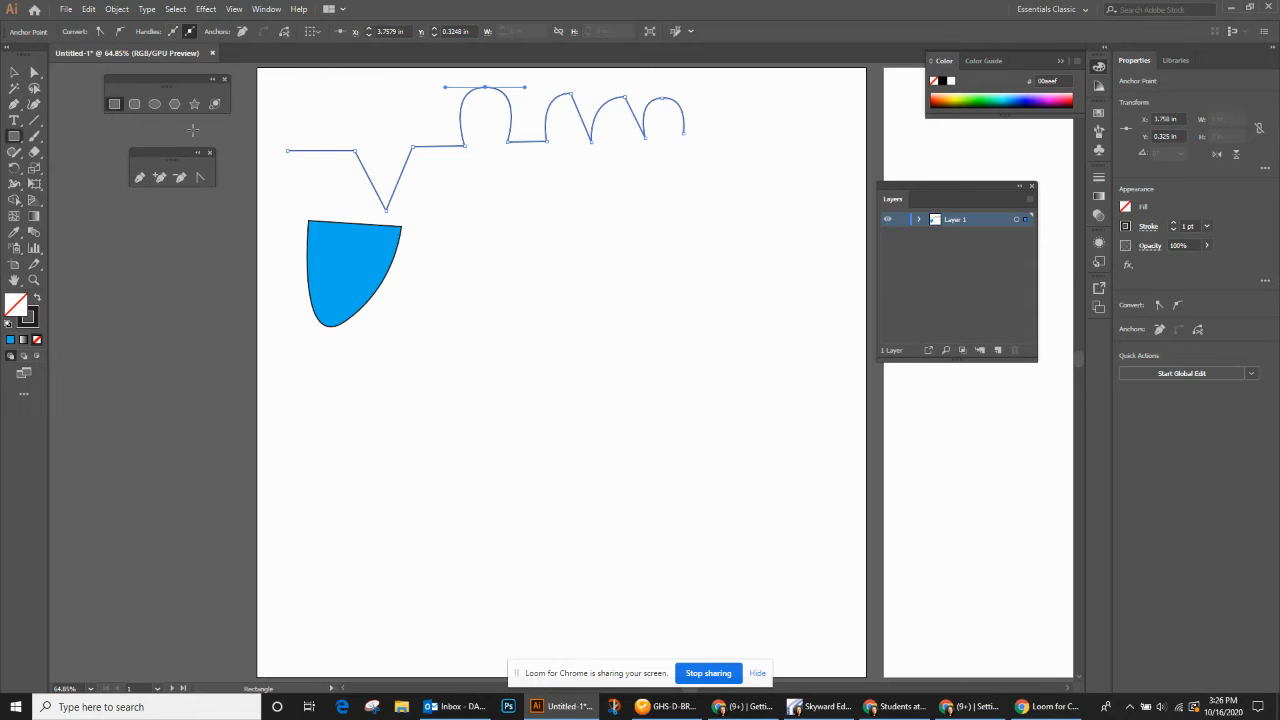
{"action": "mouse_move", "coordinate": [484, 187]}
{"action": "left_mouse_down"}
{"action": "mouse_move", "coordinate": [544, 213]}
{"action": "mouse_move", "coordinate": [622, 291]}
{"action": "left_mouse_up"}
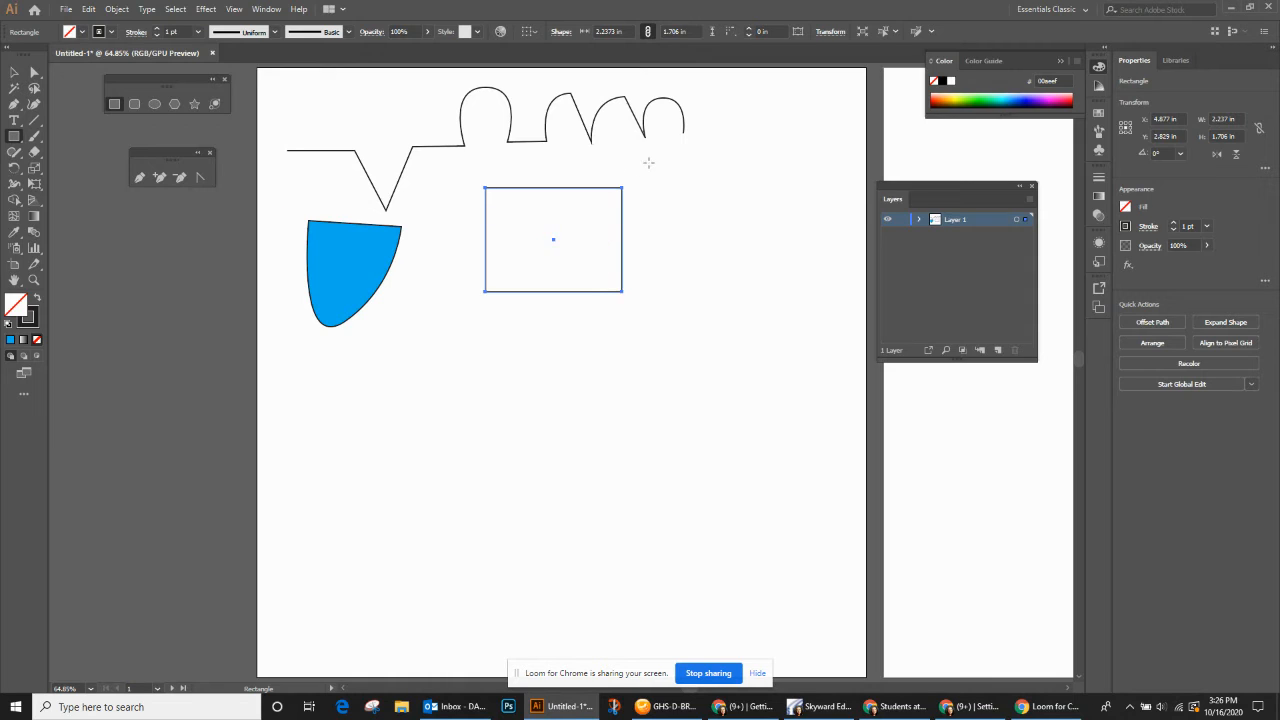
{"action": "left_click_drag", "start_coordinate": [648, 162], "coordinate": [679, 194]}
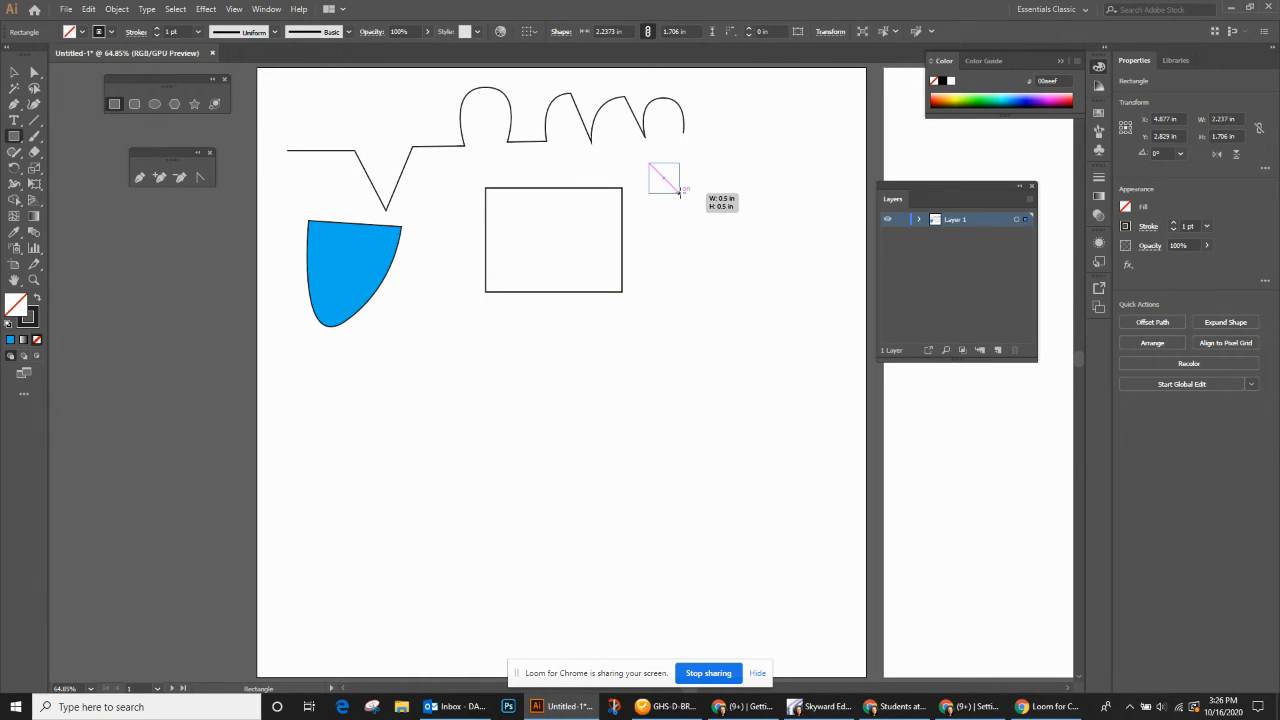
{"action": "left_click_drag", "start_coordinate": [679, 194], "coordinate": [680, 193]}
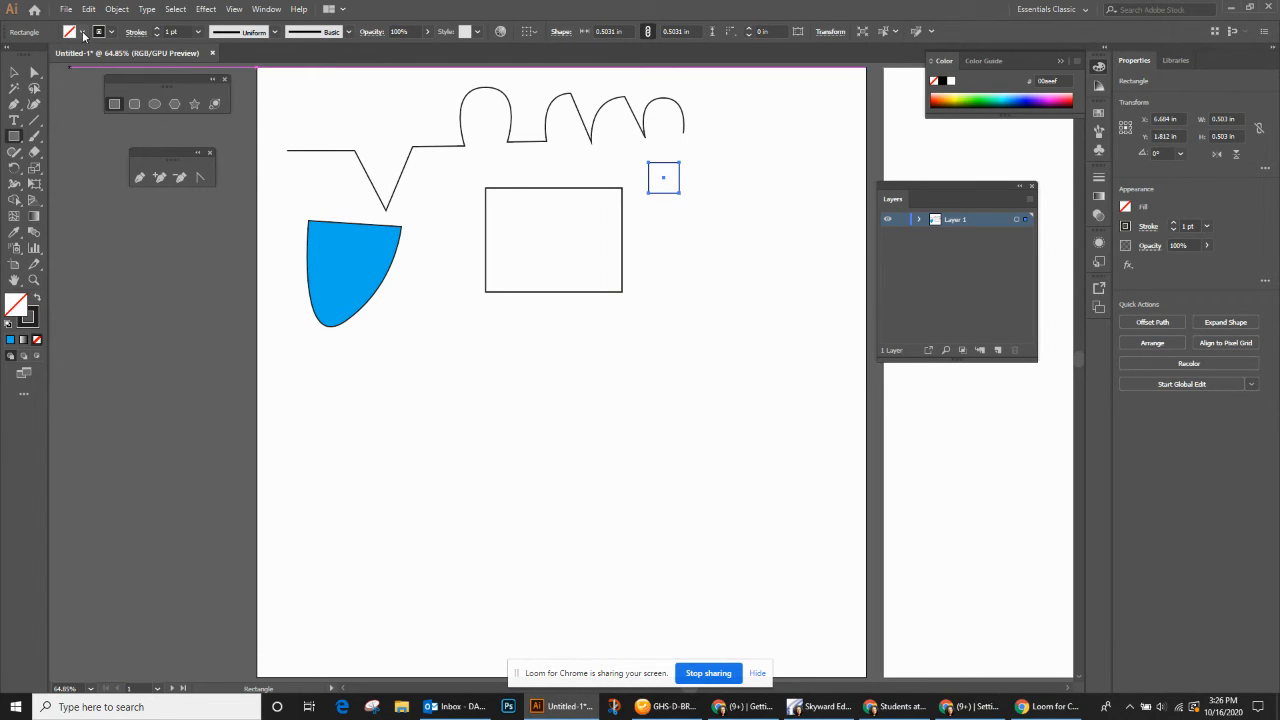
- Fill the small square with CMYK Cyan and remove its stroke
{"action": "left_click", "coordinate": [83, 31]}
{"action": "left_click", "coordinate": [74, 55]}
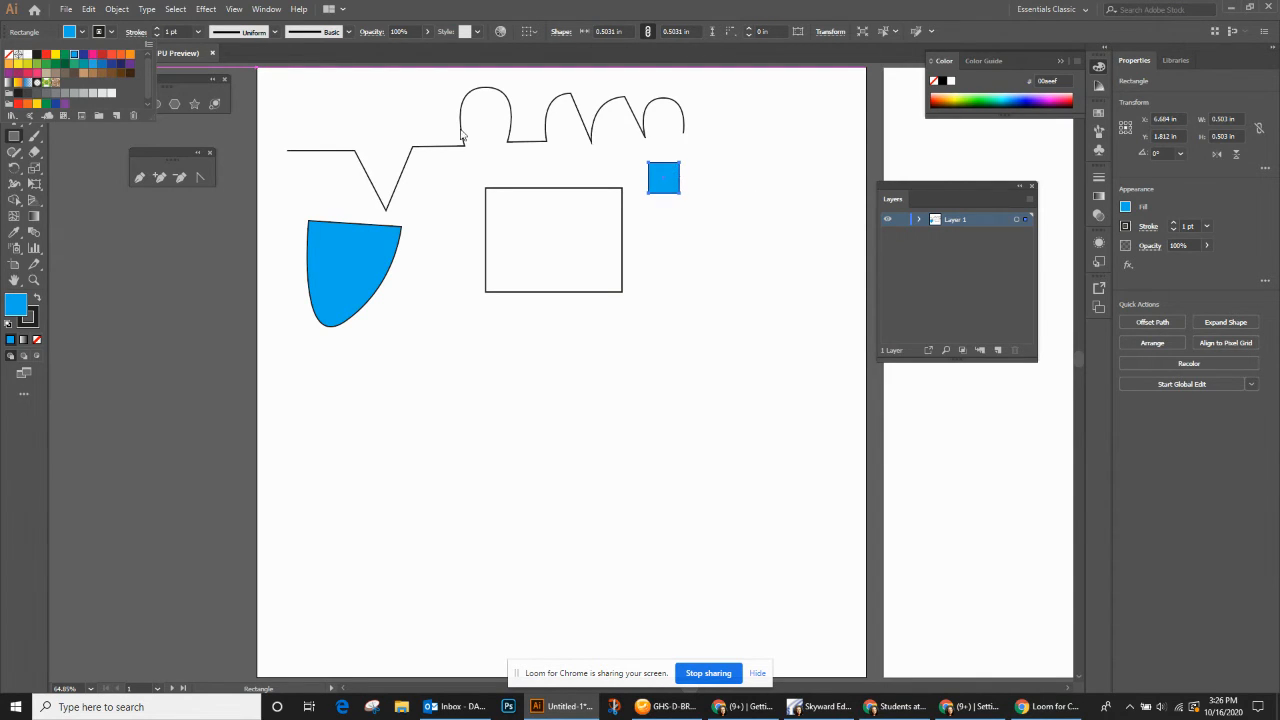
{"action": "left_click", "coordinate": [112, 35]}
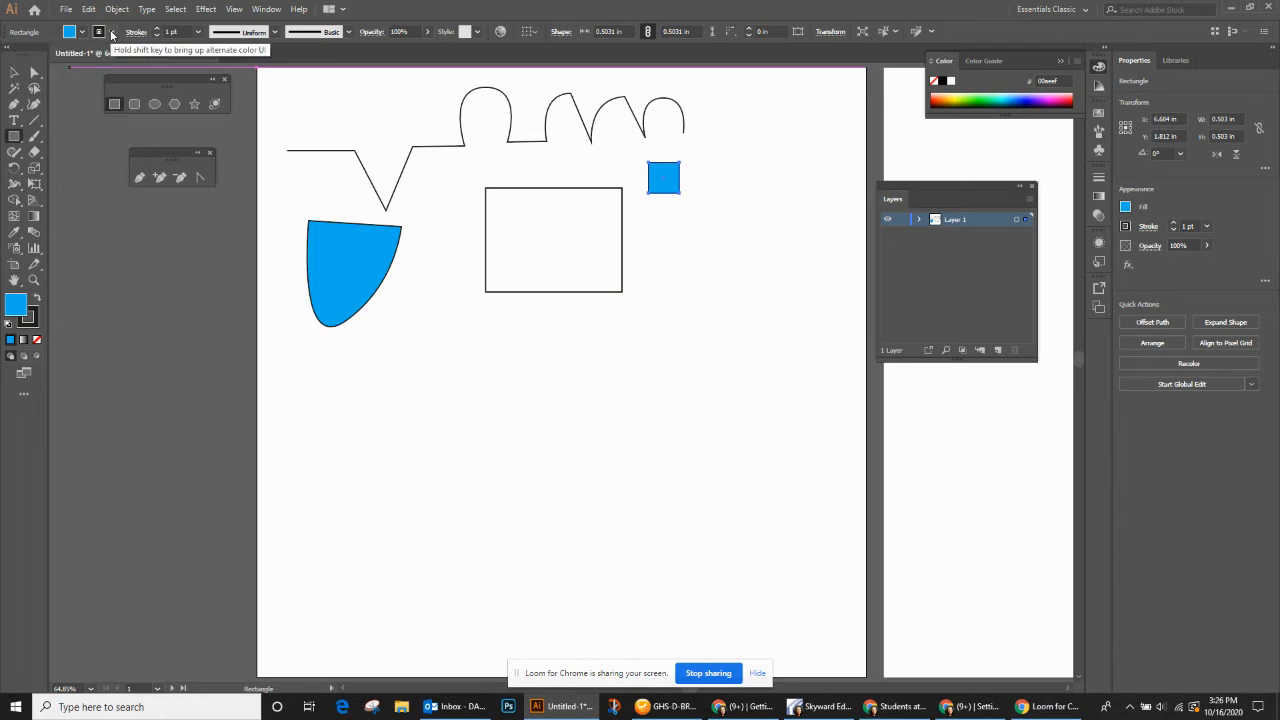
{"action": "left_click", "coordinate": [112, 35]}
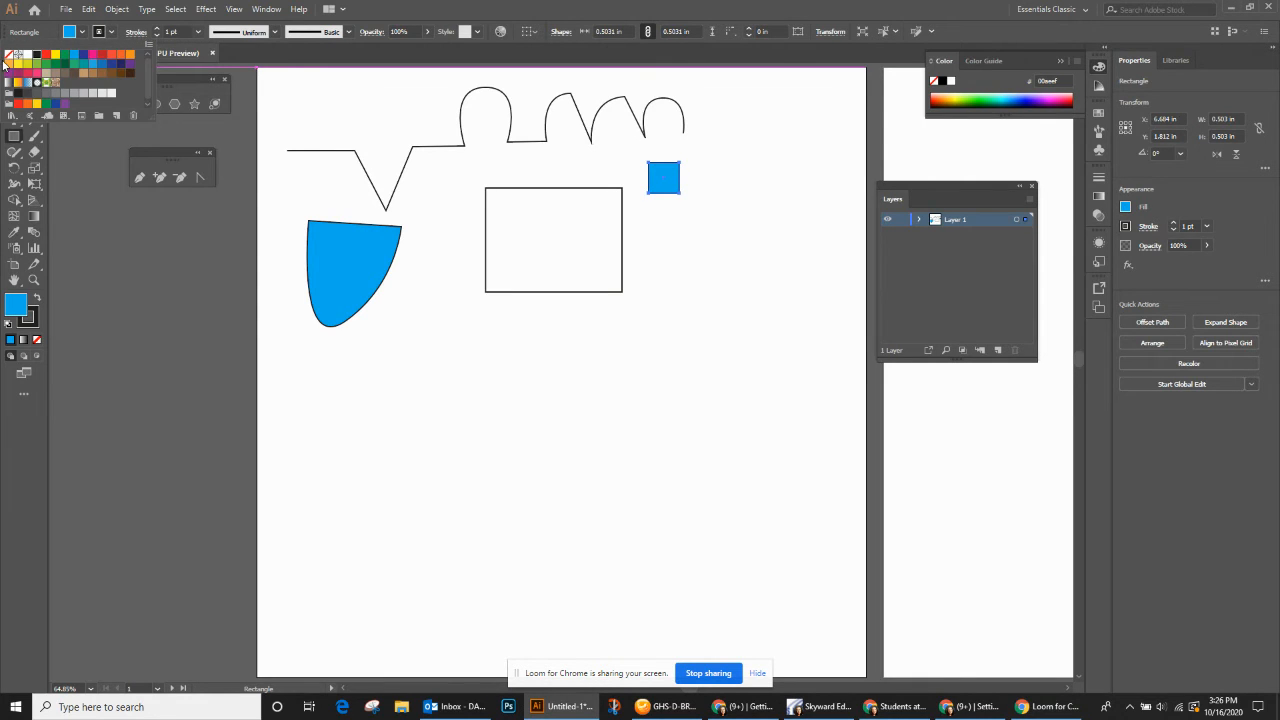
{"action": "left_click", "coordinate": [8, 55]}
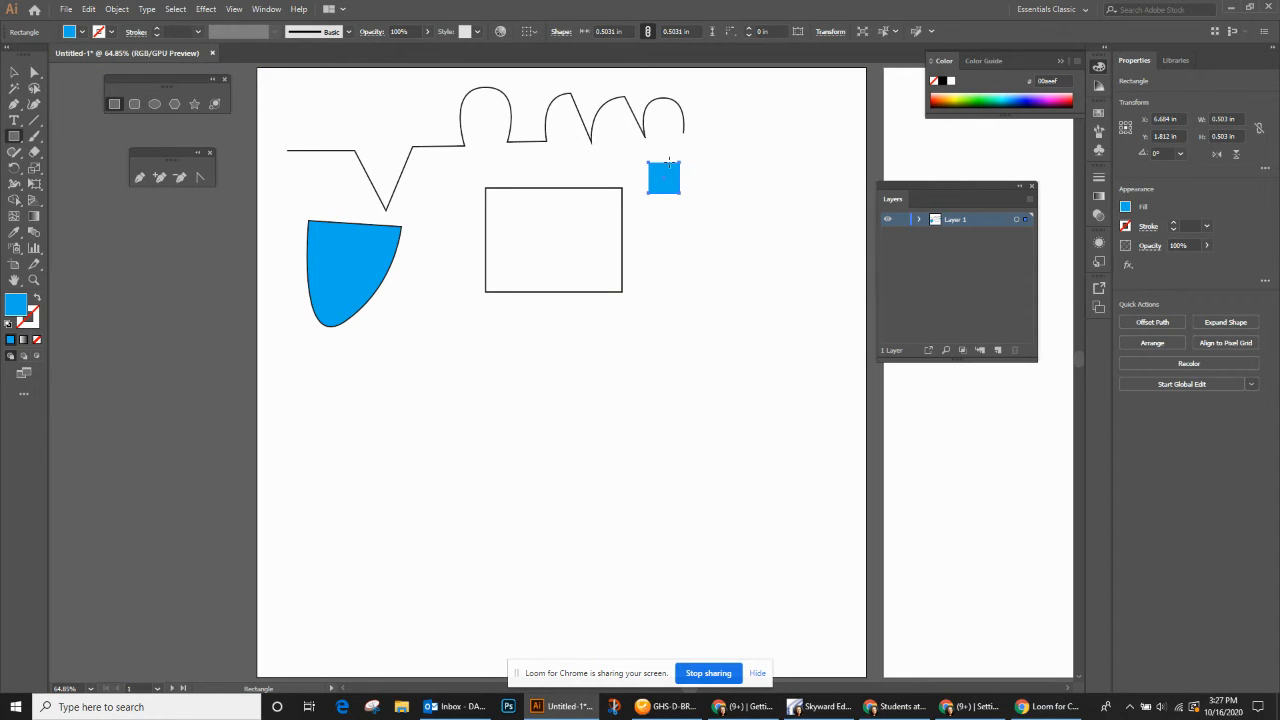
- Deselect the square and draw a rounded rectangle about 1.35 by 1.5 in near the artboard's upper-right corner
{"action": "left_click", "coordinate": [14, 72]}
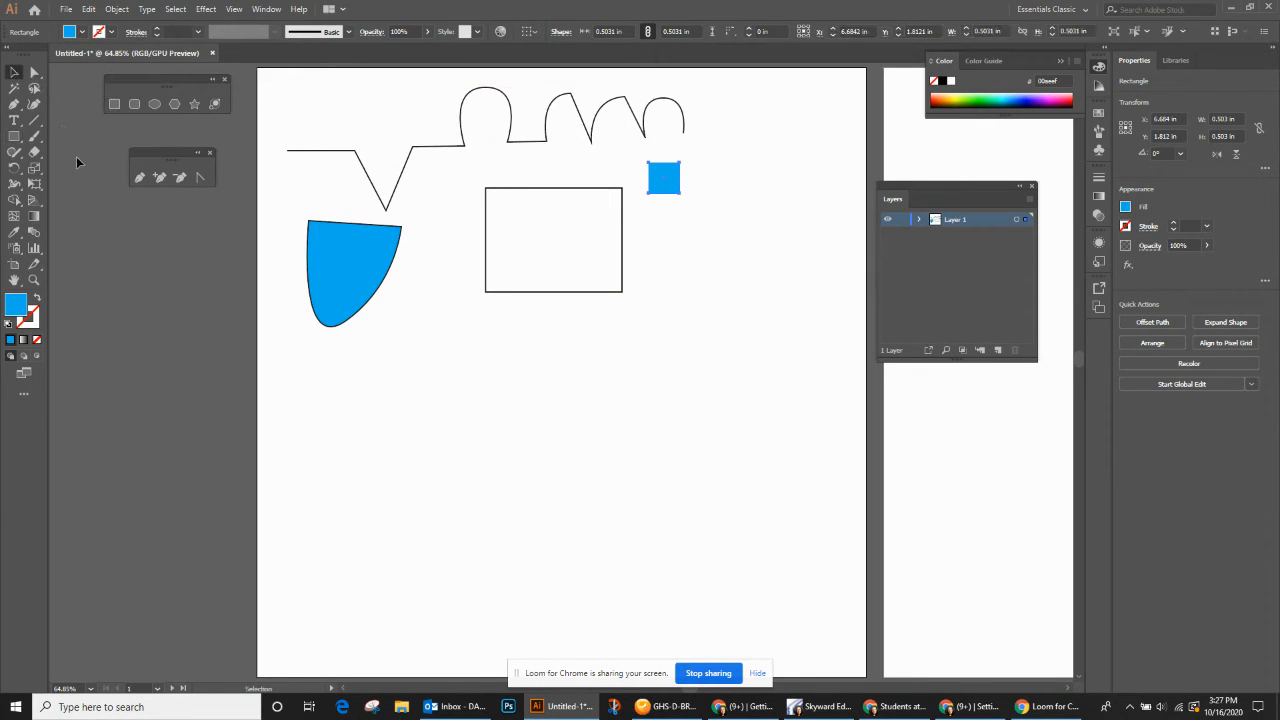
{"action": "left_click", "coordinate": [378, 176]}
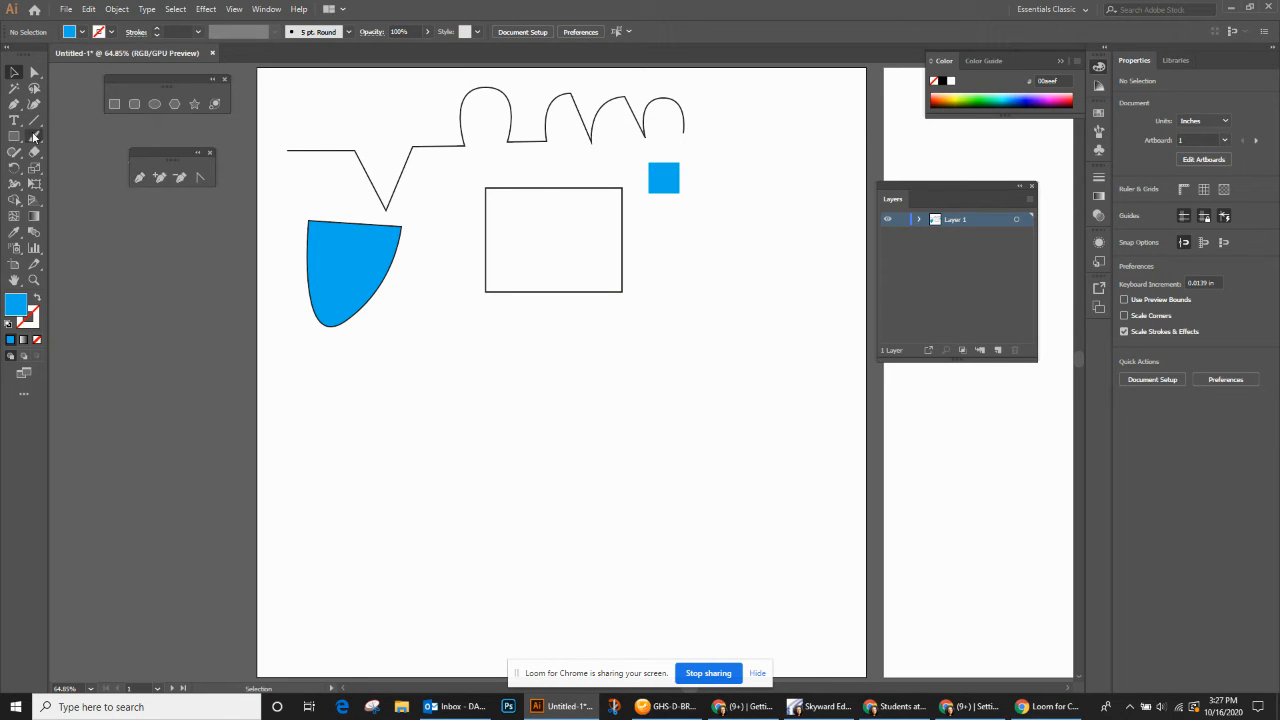
{"action": "left_click", "coordinate": [135, 104]}
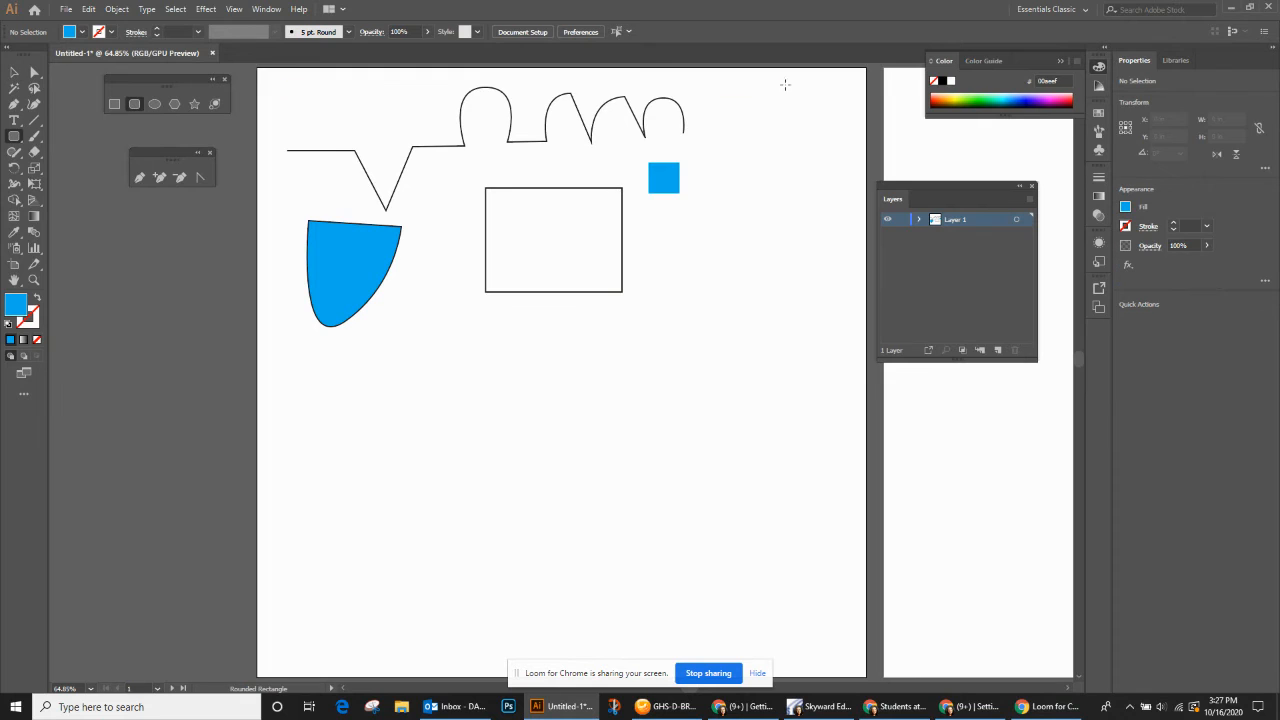
{"action": "left_click_drag", "start_coordinate": [730, 101], "coordinate": [813, 194]}
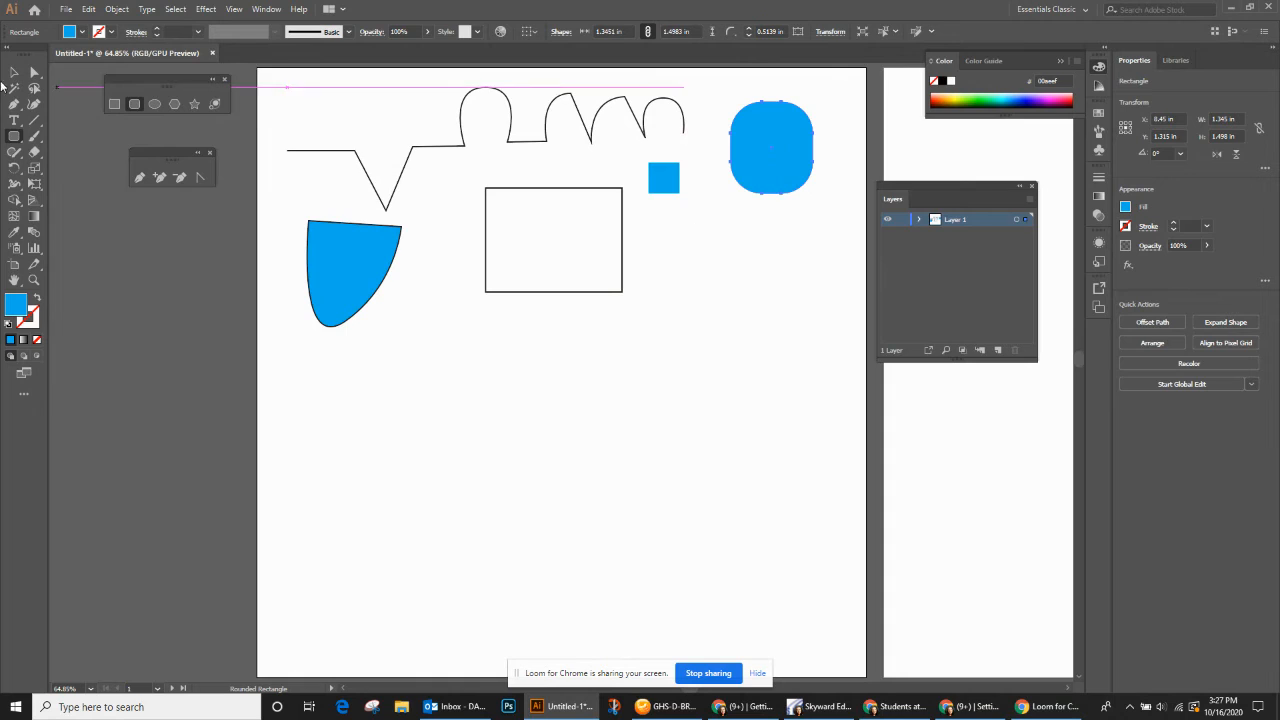
- Create a circle 1 in wide and 1 in high below the rounded rectangle, using exact ellipse dimensions
{"action": "left_click", "coordinate": [153, 104]}
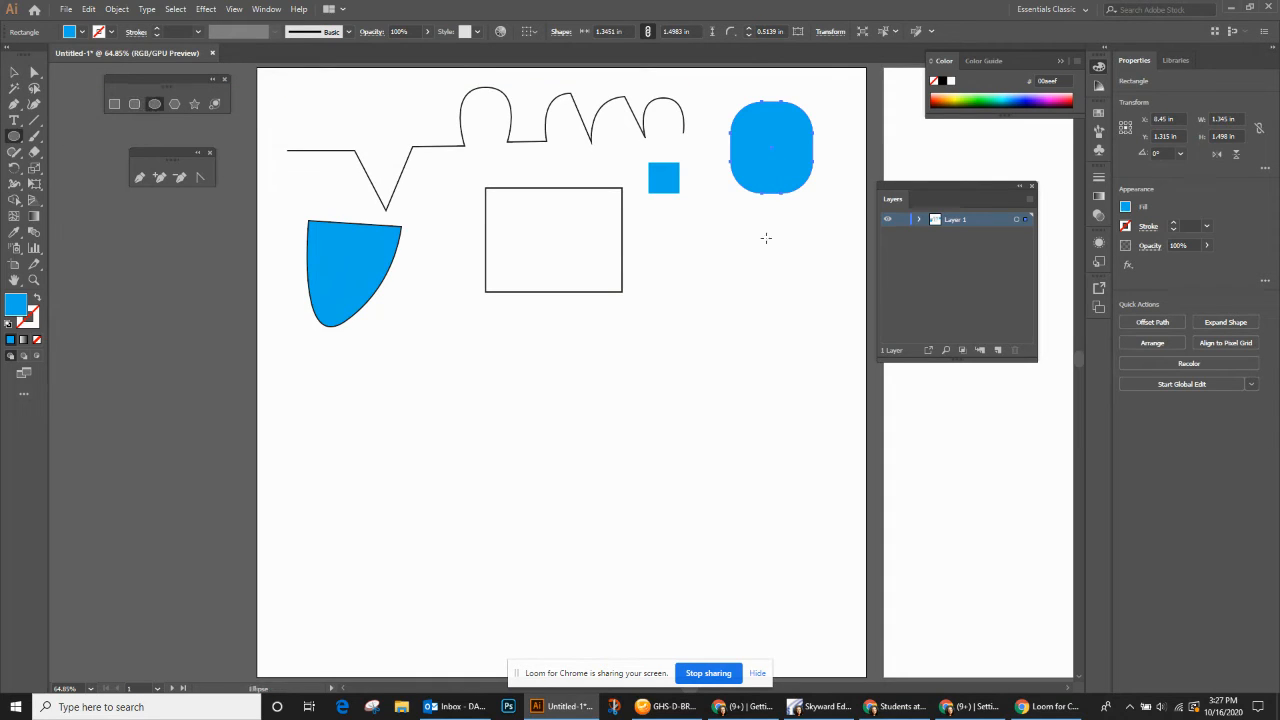
{"action": "left_click", "coordinate": [702, 258]}
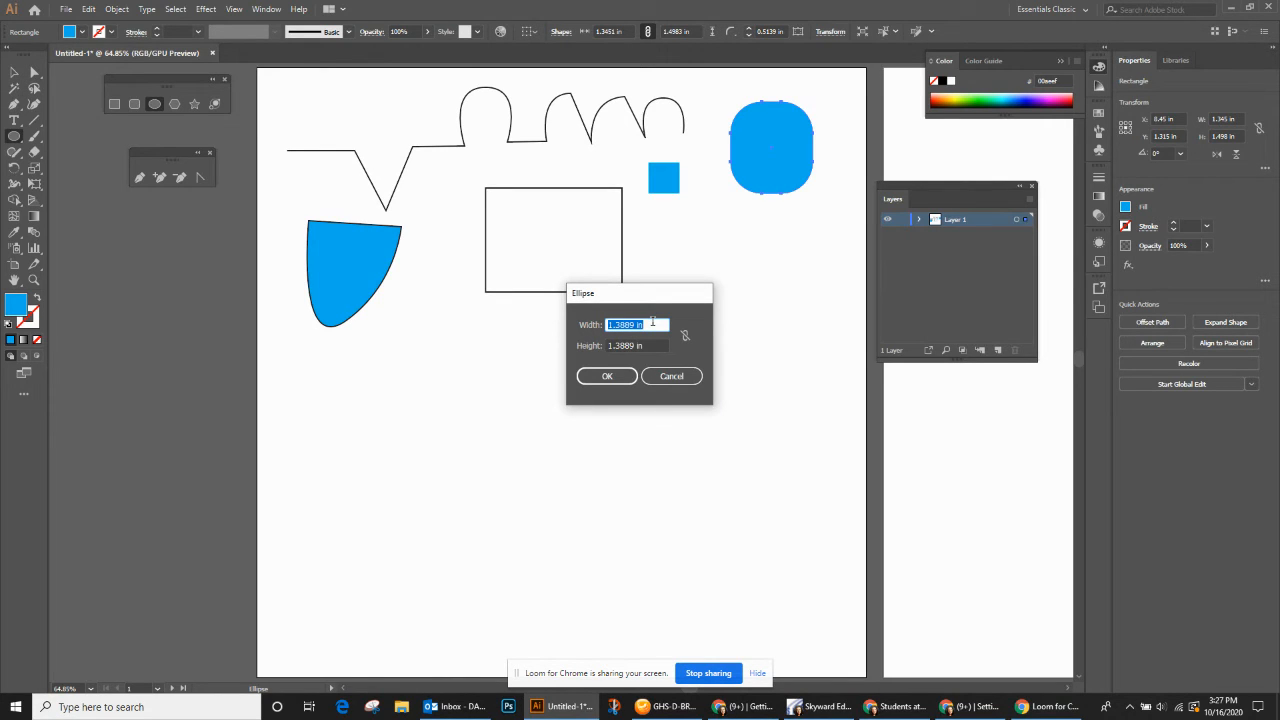
{"action": "type", "text": "1"}
{"action": "key", "text": "Tab"}
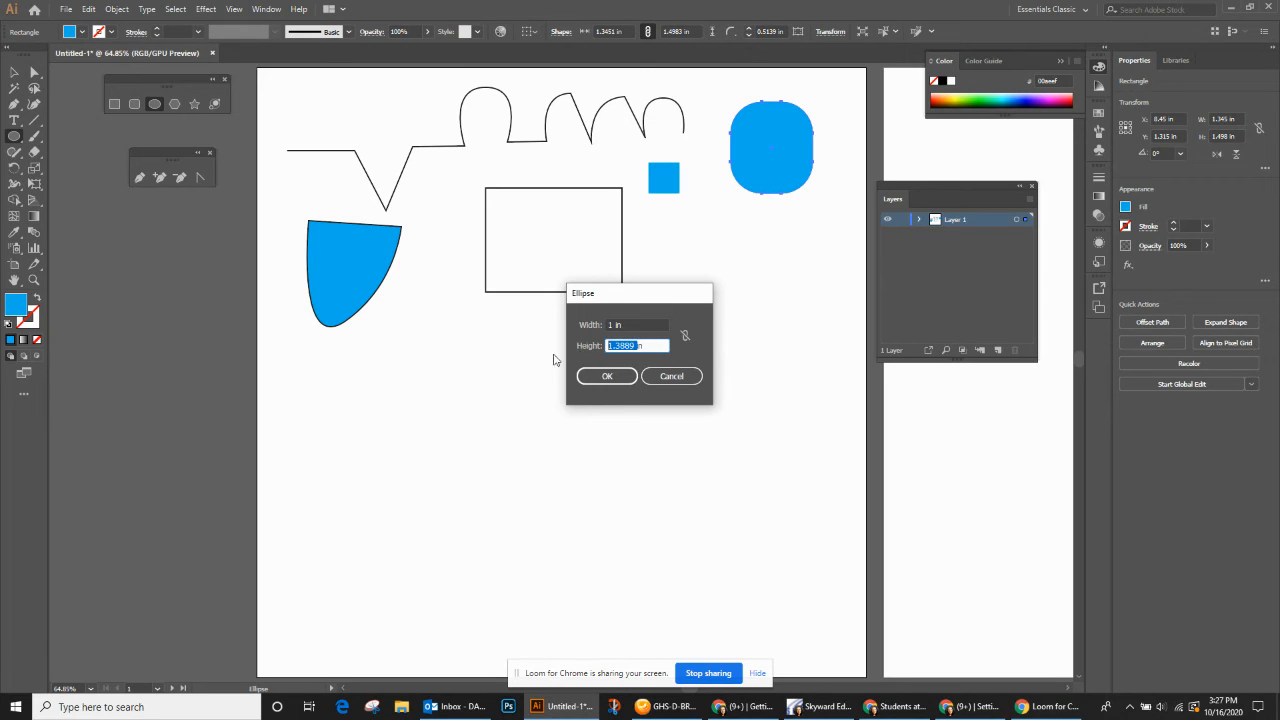
{"action": "type", "text": "1in"}
{"action": "left_click", "coordinate": [604, 376]}
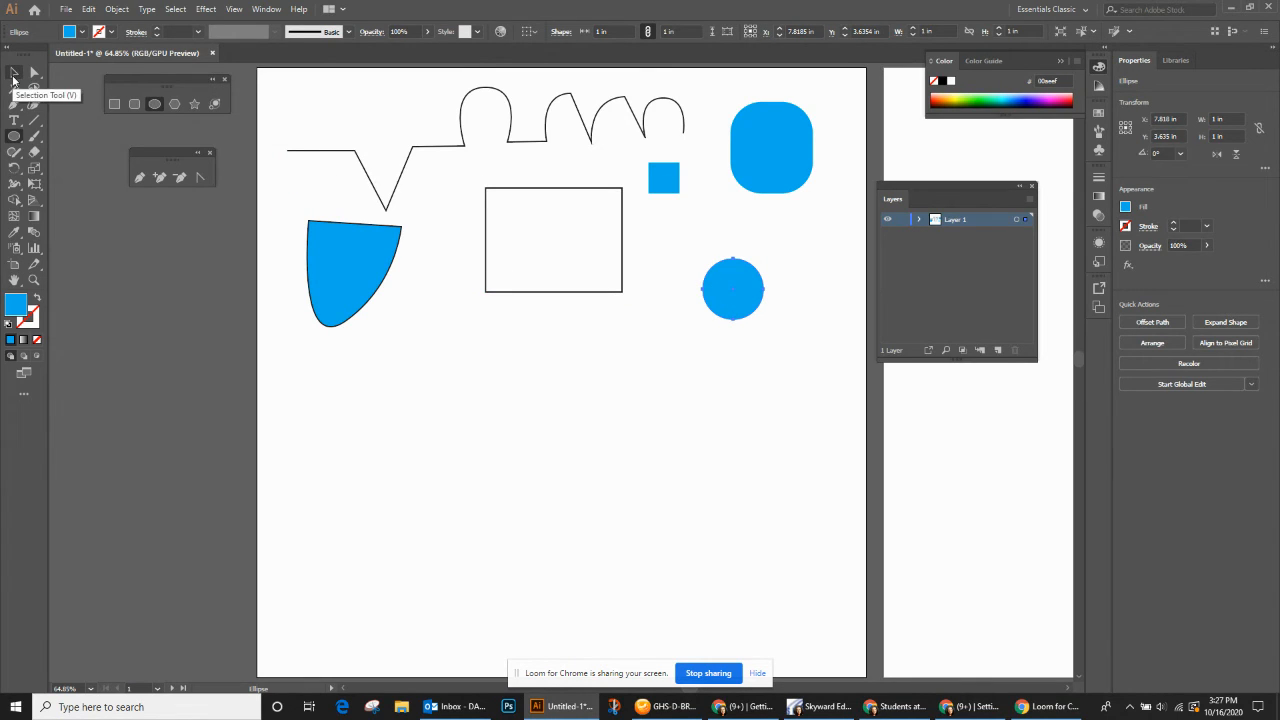
- Set the outlined rectangle's width and height to 2.5 in each and link its width and height proportions
{"action": "left_click", "coordinate": [14, 78]}
{"action": "left_click", "coordinate": [486, 278]}
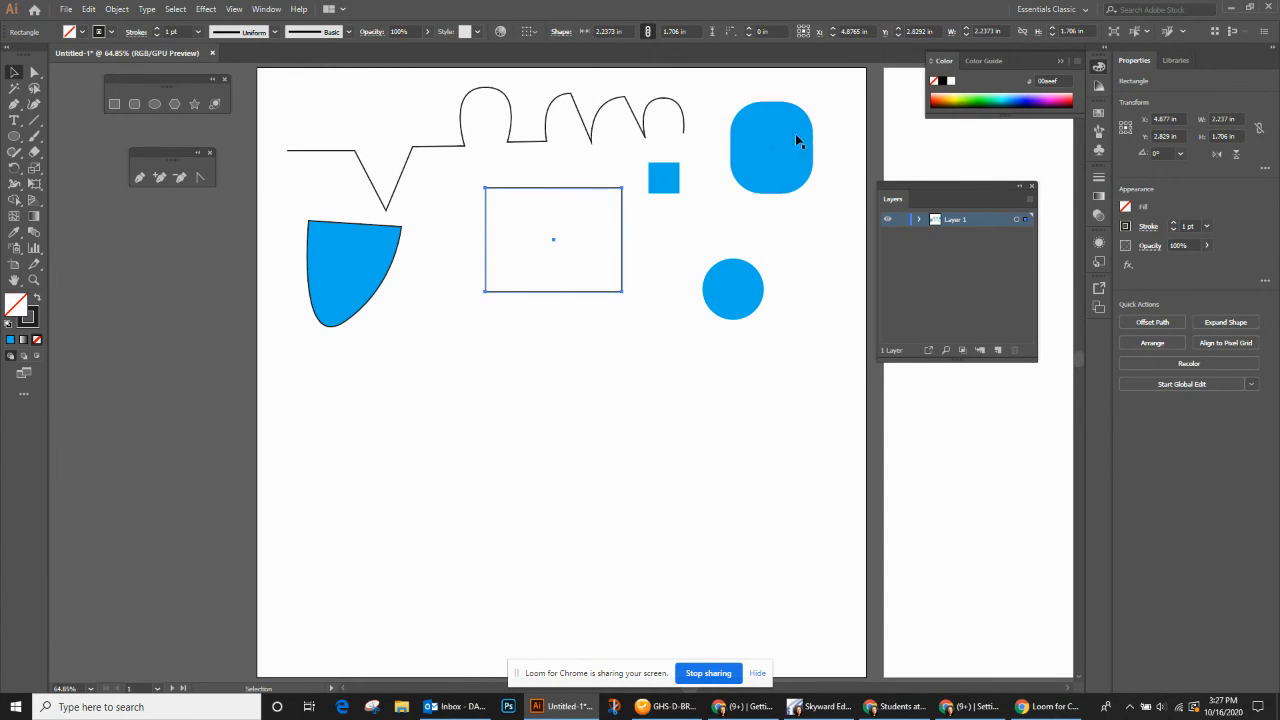
{"action": "left_click", "coordinate": [1228, 118]}
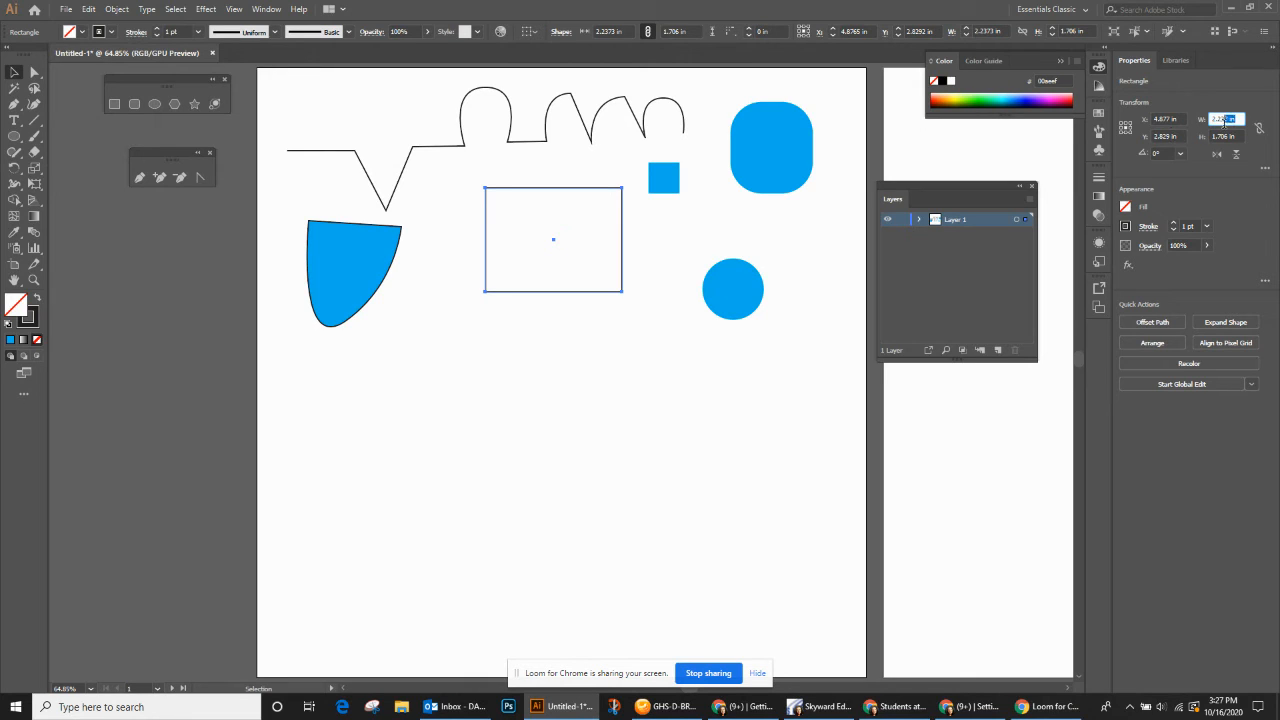
{"action": "type", "text": "4"}
{"action": "left_click", "coordinate": [1238, 136]}
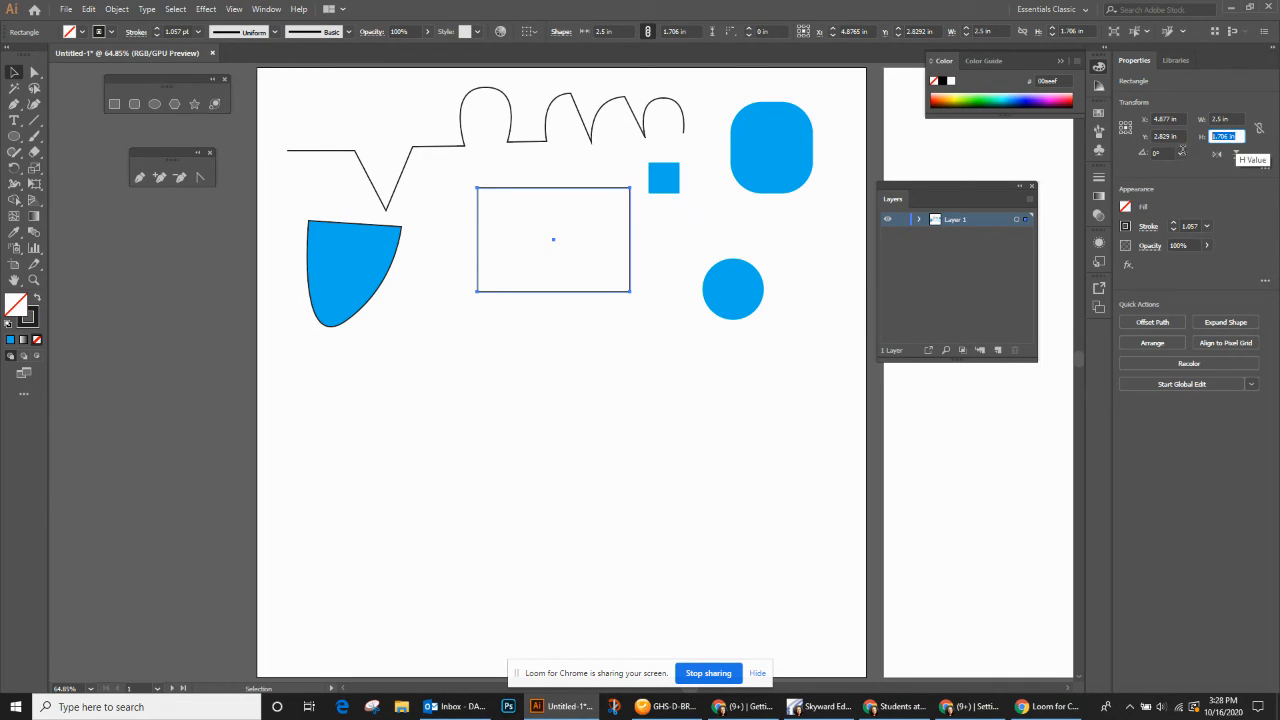
{"action": "type", "text": "3"}
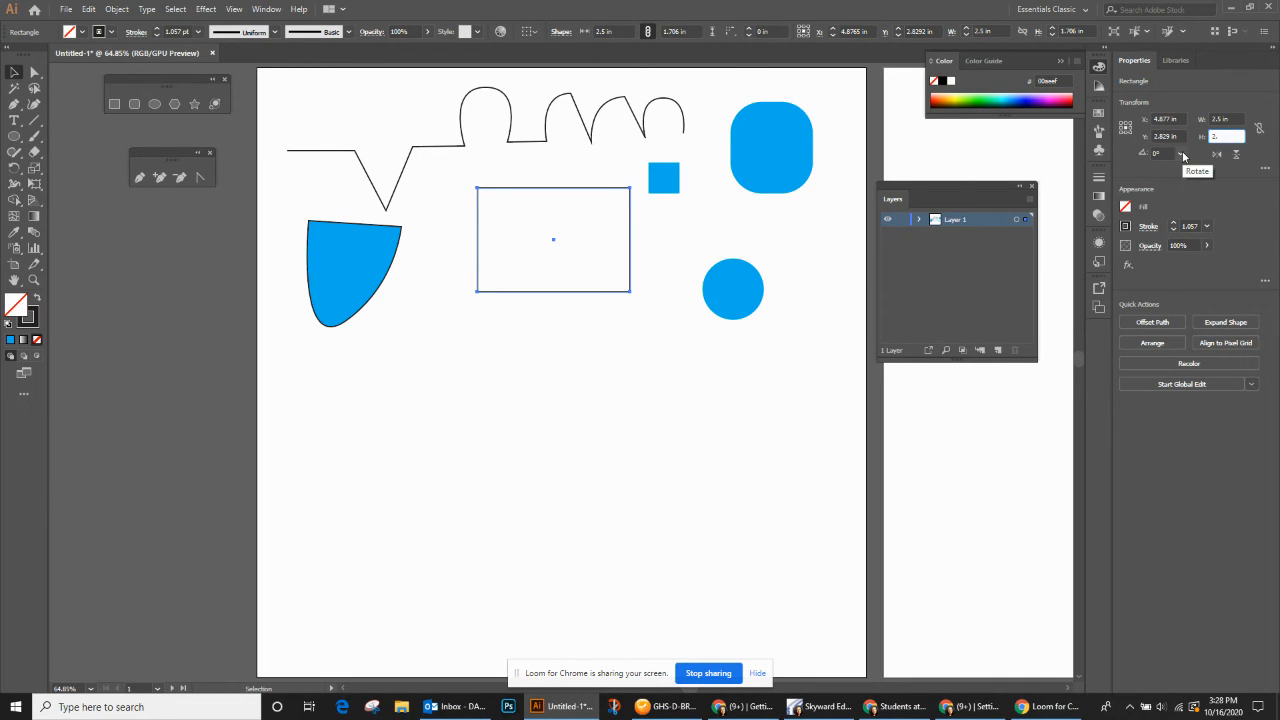
{"action": "left_click", "coordinate": [1258, 130]}
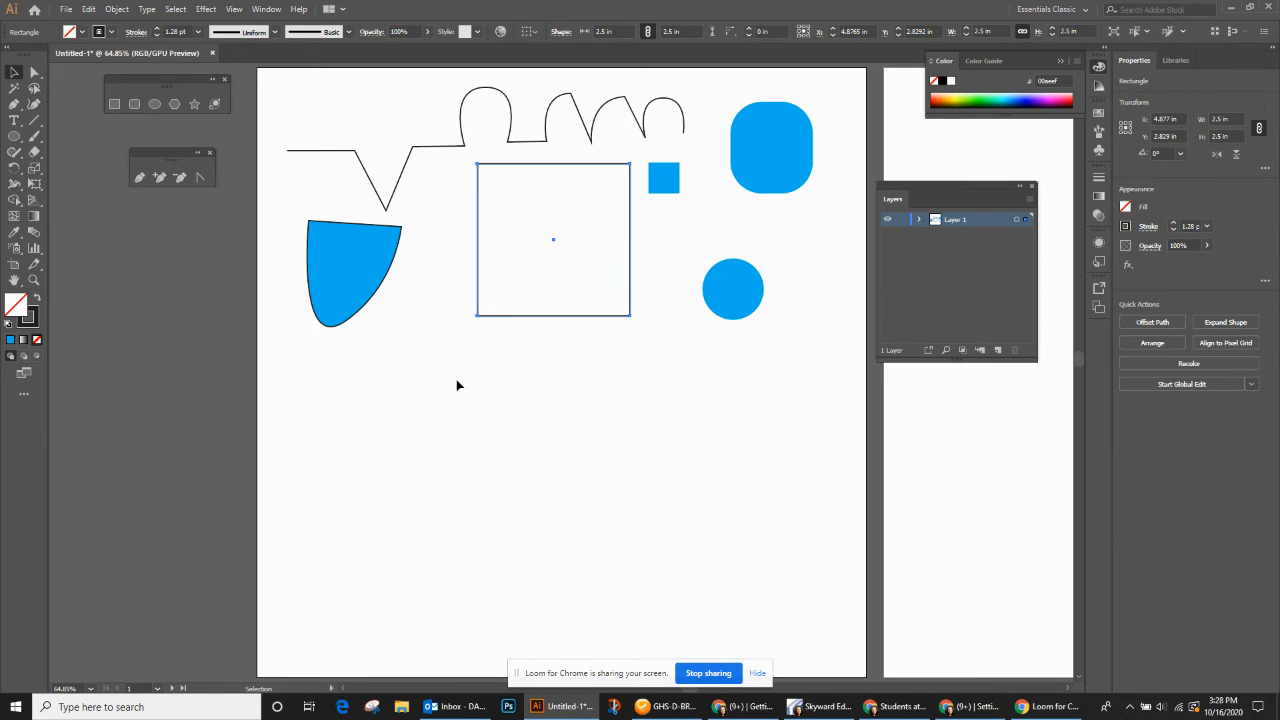
- Fill the 2.5 in square with red (ed1c24) and remove its stroke
{"action": "left_click", "coordinate": [83, 32]}
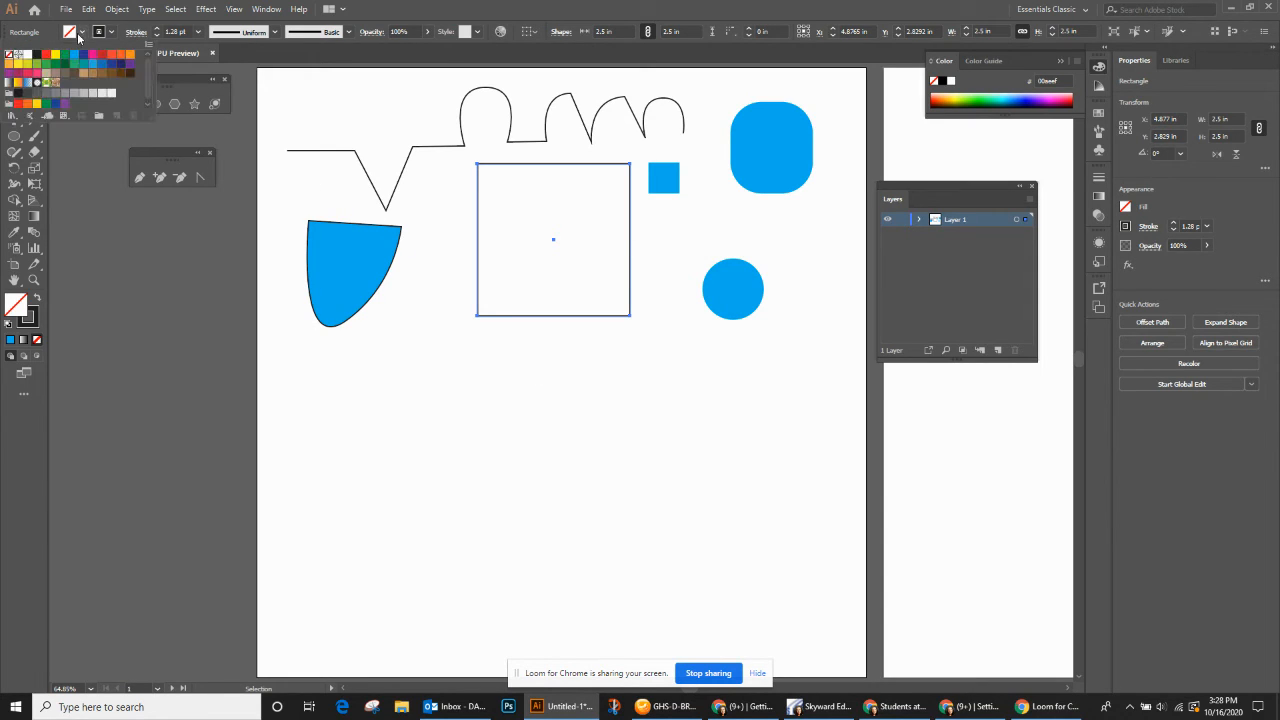
{"action": "left_click", "coordinate": [48, 56]}
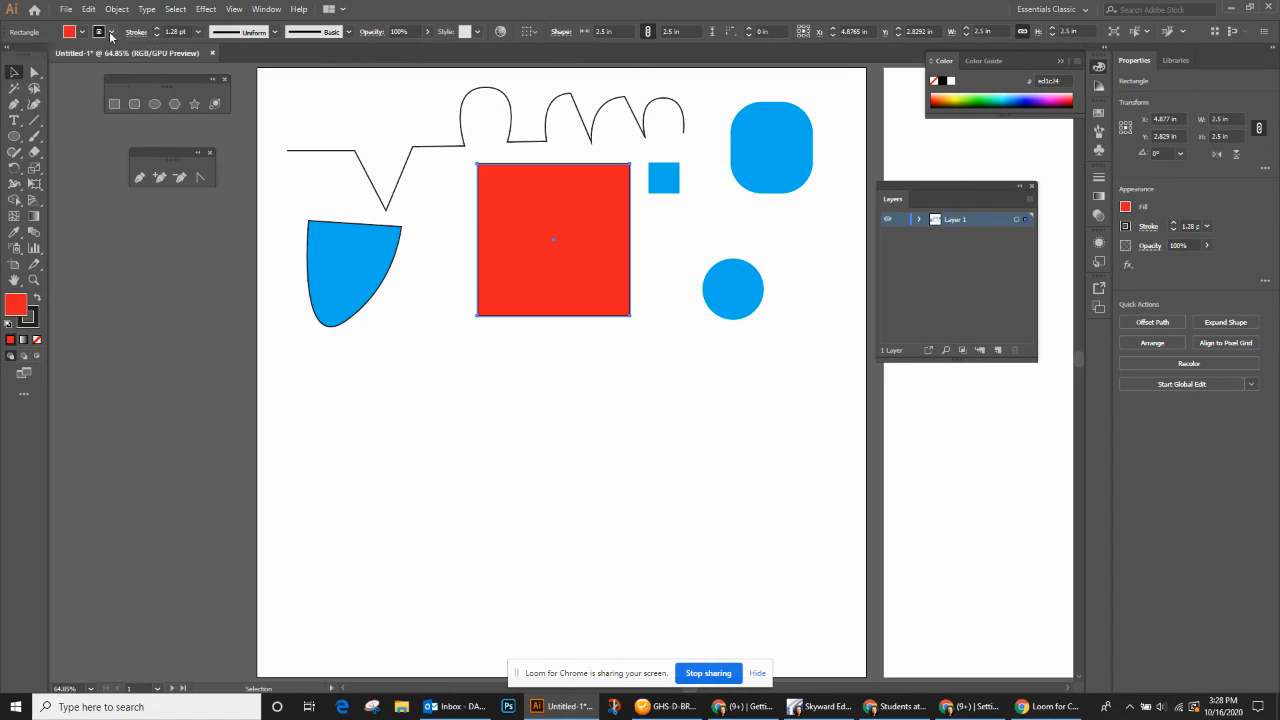
{"action": "left_click", "coordinate": [112, 33]}
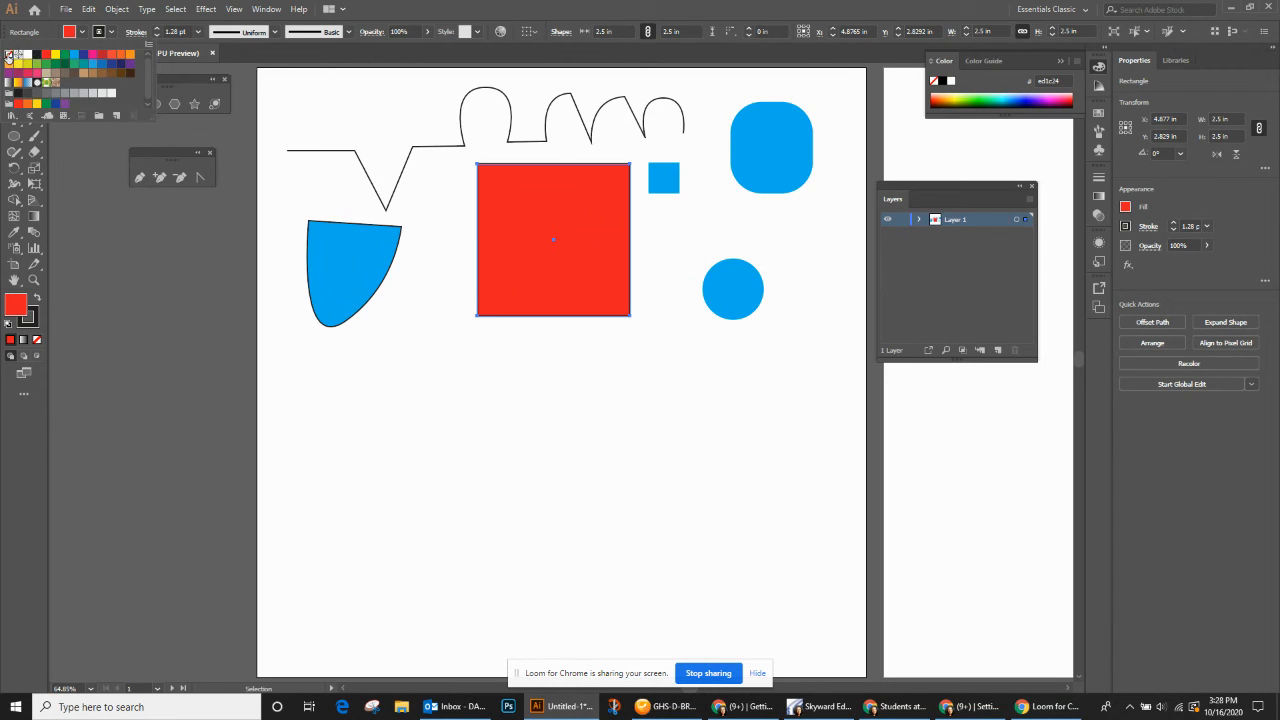
{"action": "left_click", "coordinate": [11, 55]}
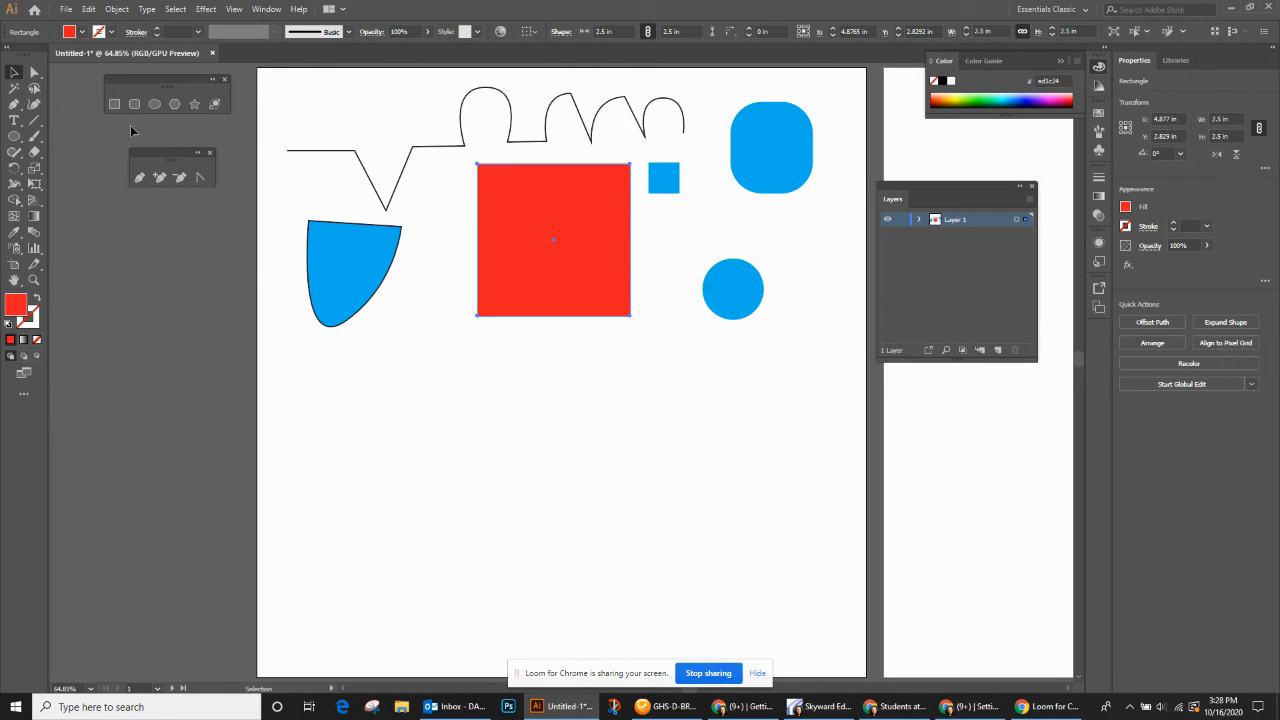
- Draw a small red five-pointed star beside the blue curved shape, plus a three-pointed triangular star about 0.66 by 0.58 in next to it
{"action": "left_click", "coordinate": [194, 104]}
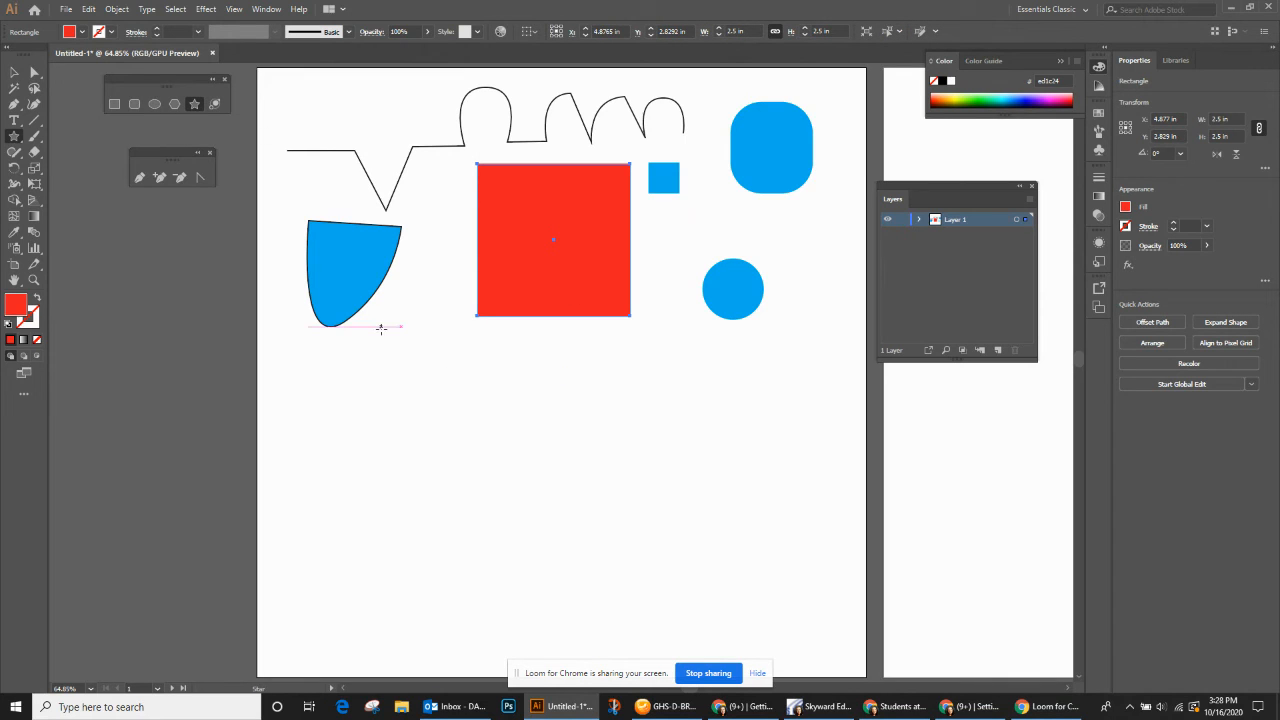
{"action": "left_click_drag", "start_coordinate": [381, 328], "coordinate": [447, 340]}
{"action": "key", "text": "Up"}
{"action": "key", "text": "Up"}
{"action": "key", "text": "Up"}
{"action": "key", "text": "Up"}
{"action": "key", "text": "Down"}
{"action": "key", "text": "Down"}
{"action": "key", "text": "Down"}
{"action": "key", "text": "Down"}
{"action": "key", "text": "Down"}
{"action": "key", "text": "Down"}
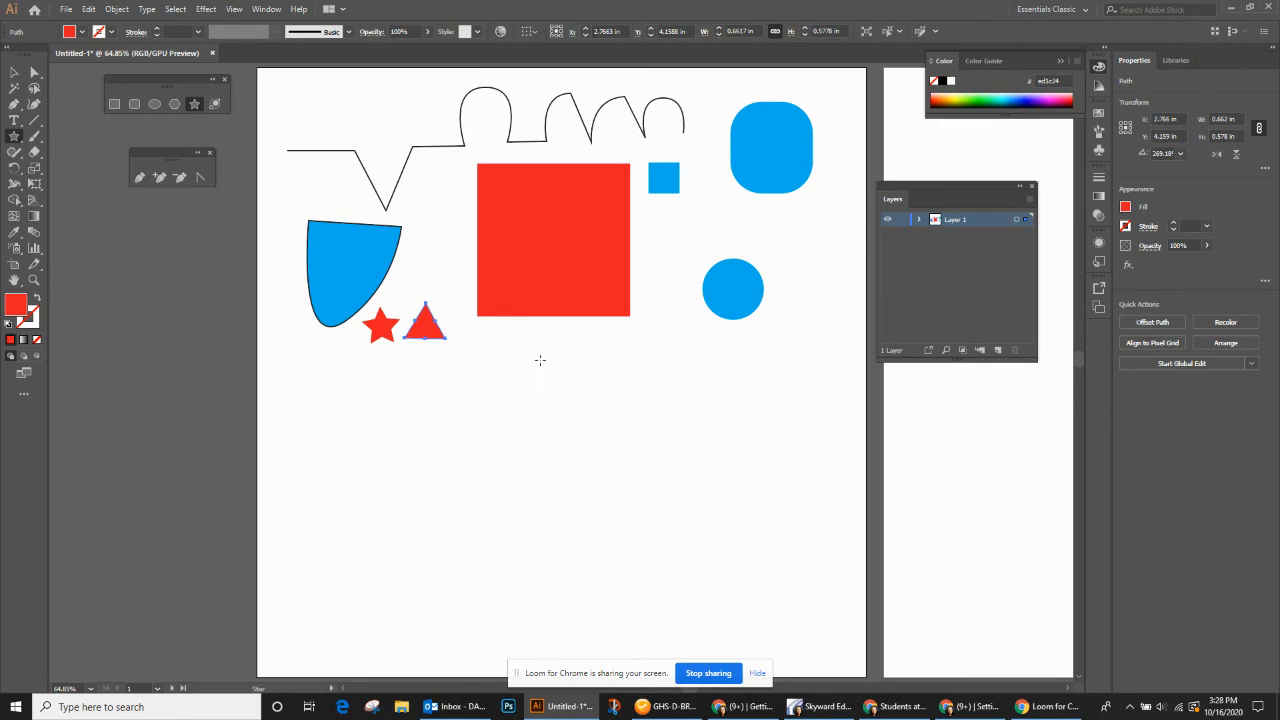
- Draw a three-sided red polygon about 1.3 by 1.13 in, overlapping the red square's lower-left corner
{"action": "left_click", "coordinate": [174, 103]}
{"action": "left_click_drag", "start_coordinate": [492, 338], "coordinate": [531, 362]}
{"action": "key", "text": "Up"}
{"action": "key", "text": "Up"}
{"action": "key", "text": "Up"}
{"action": "key", "text": "Up"}
{"action": "key", "text": "Down"}
{"action": "key", "text": "Down"}
{"action": "key", "text": "Down"}
{"action": "key", "text": "Down"}
{"action": "key", "text": "Down"}
{"action": "key", "text": "Down"}
{"action": "key", "text": "Down"}
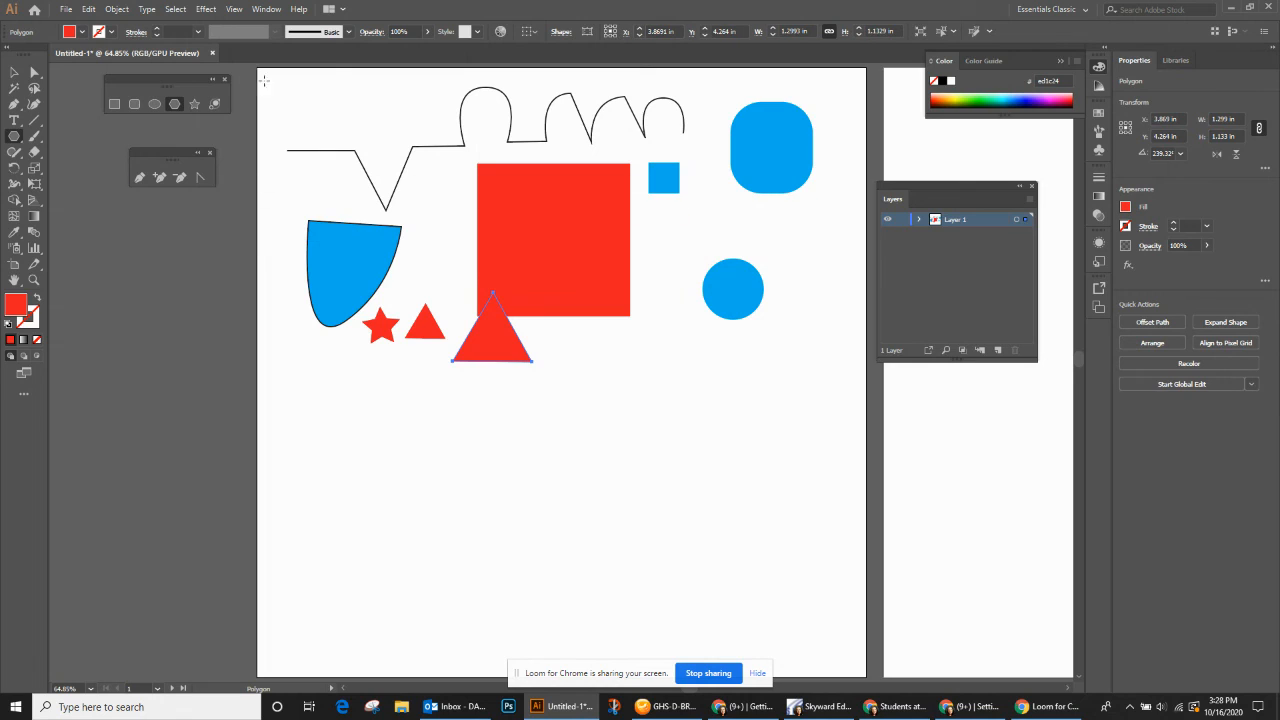
- Move the large triangle to the bottom centre of the red square, aligned with its lower edge, and fill it with green
{"action": "left_click", "coordinate": [11, 73]}
{"action": "left_click_drag", "start_coordinate": [497, 322], "coordinate": [554, 275]}
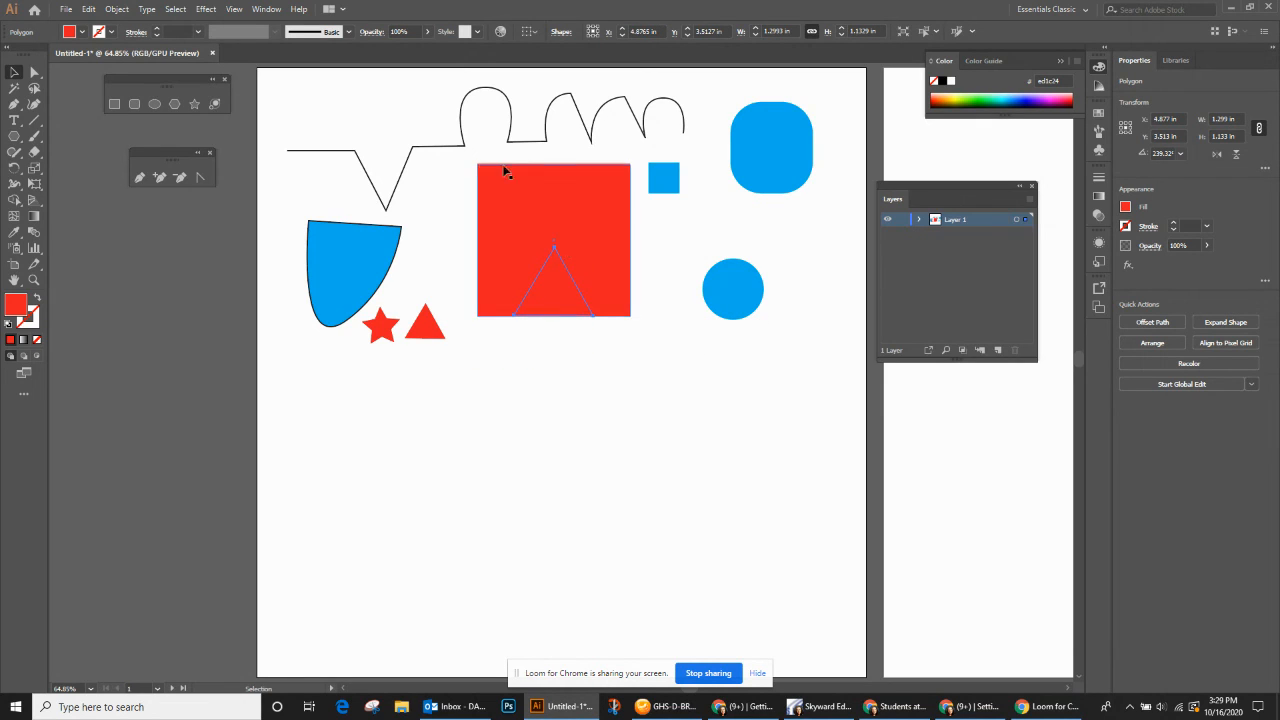
{"action": "left_click", "coordinate": [82, 31]}
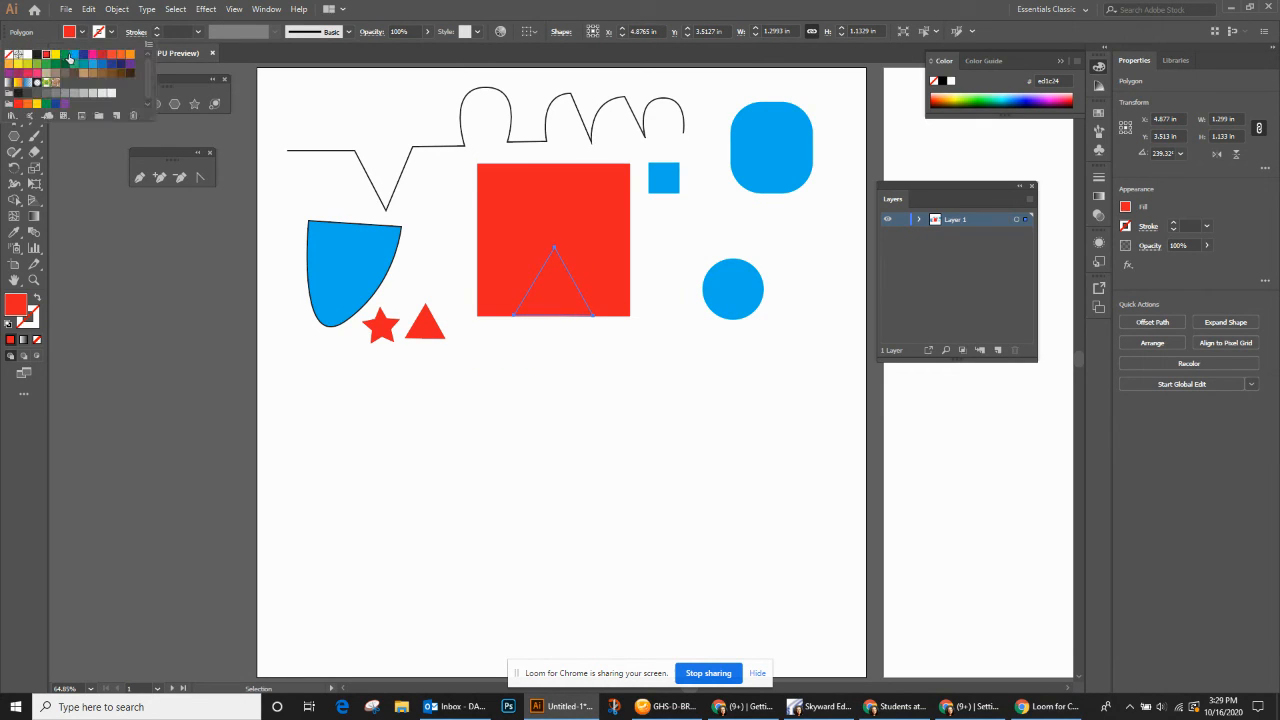
{"action": "left_click", "coordinate": [47, 55]}
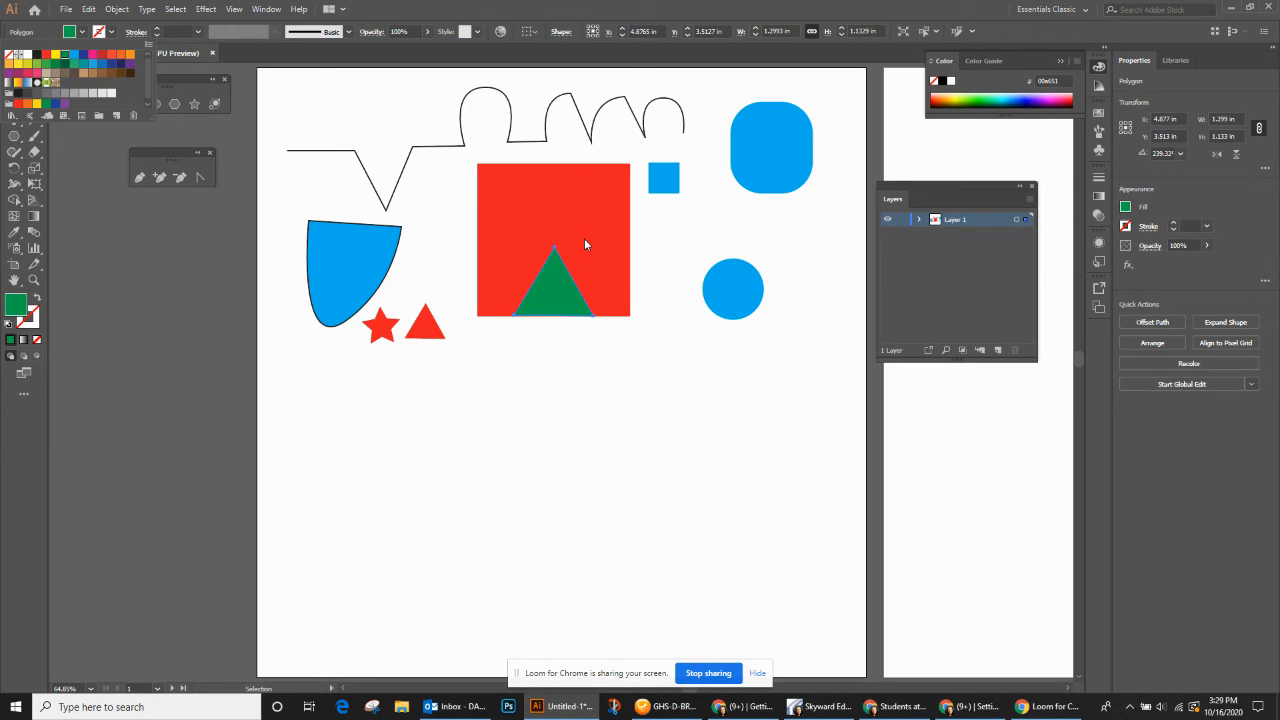
{"action": "left_click", "coordinate": [463, 153]}
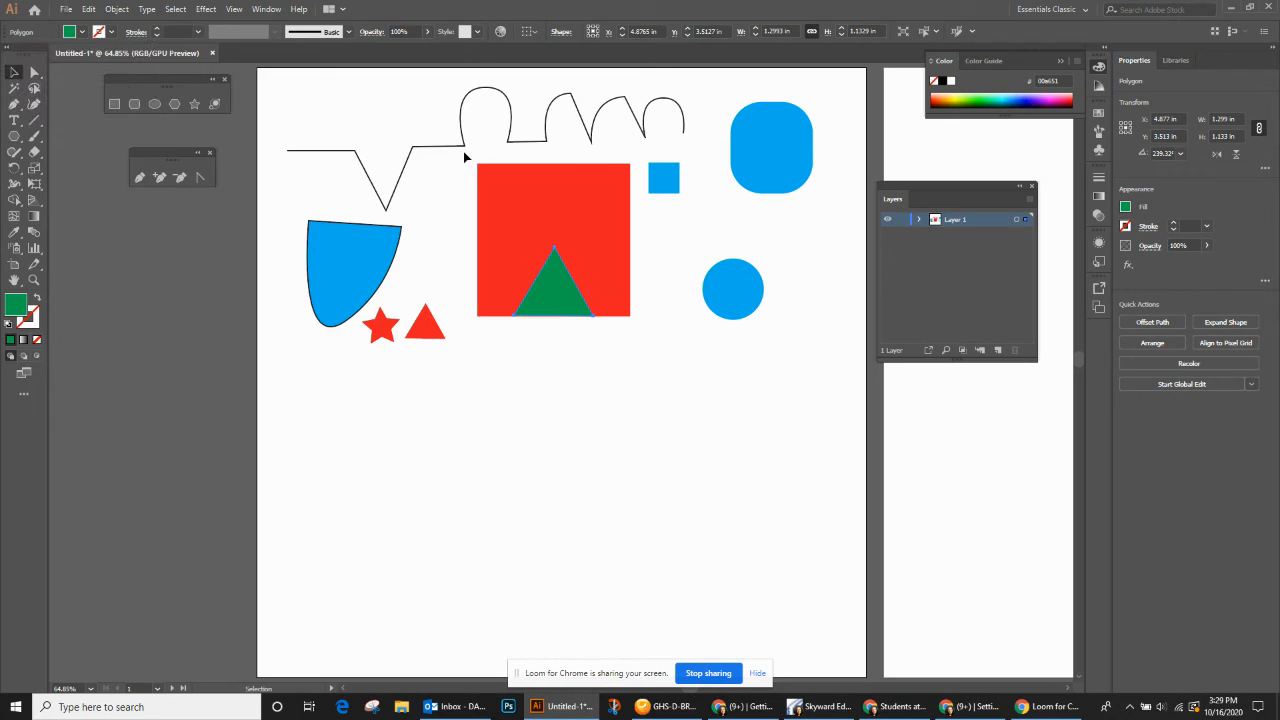
{"action": "left_click_drag", "start_coordinate": [455, 155], "coordinate": [646, 336]}
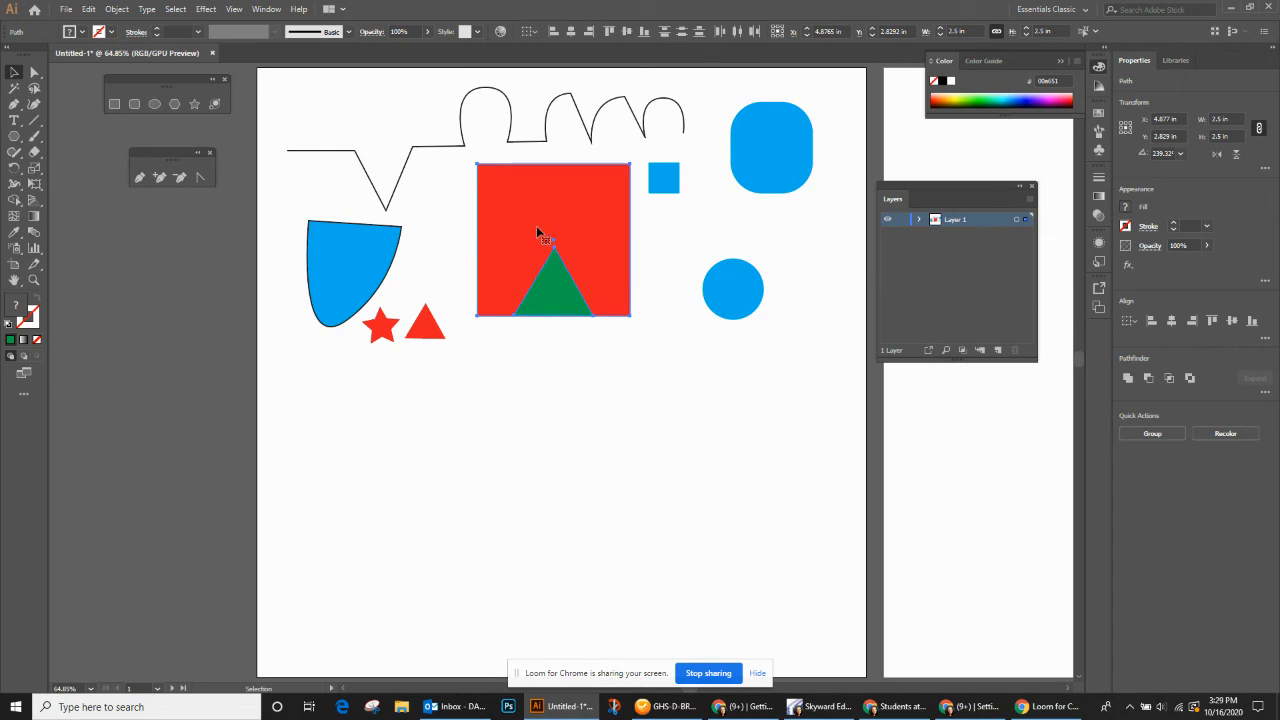
{"action": "left_click", "coordinate": [19, 201]}
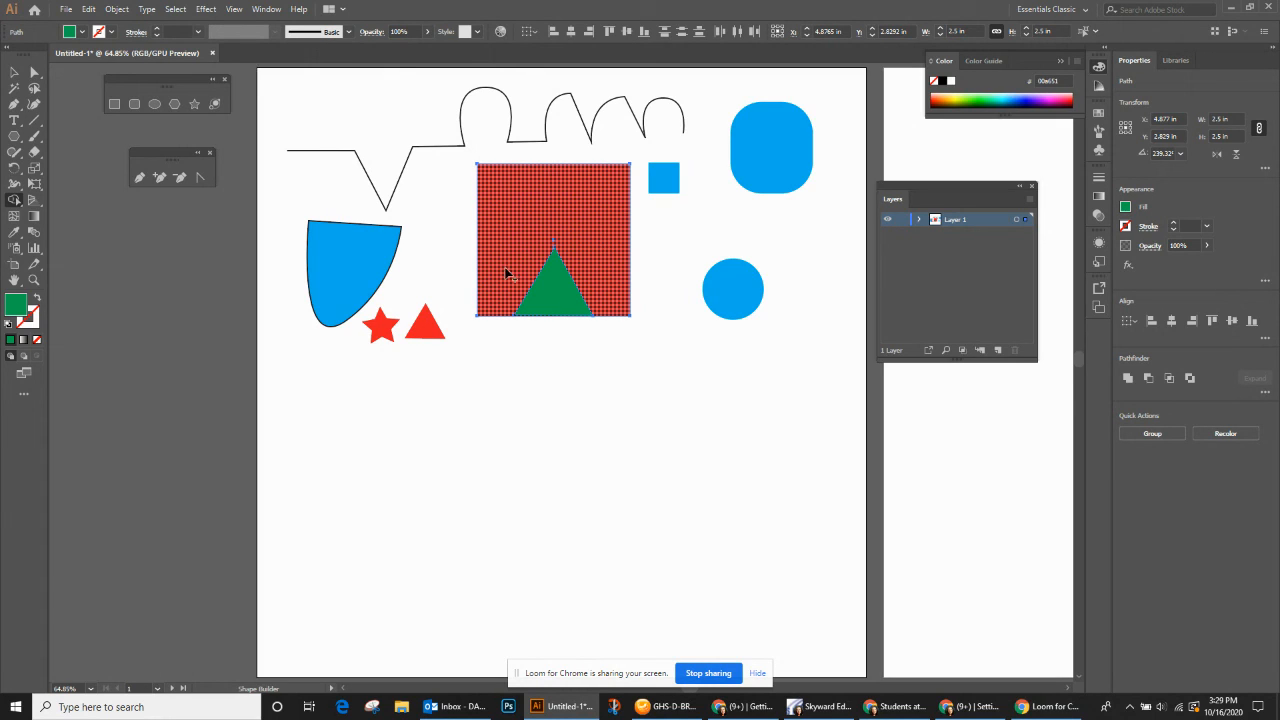
{"action": "left_click", "coordinate": [13, 71]}
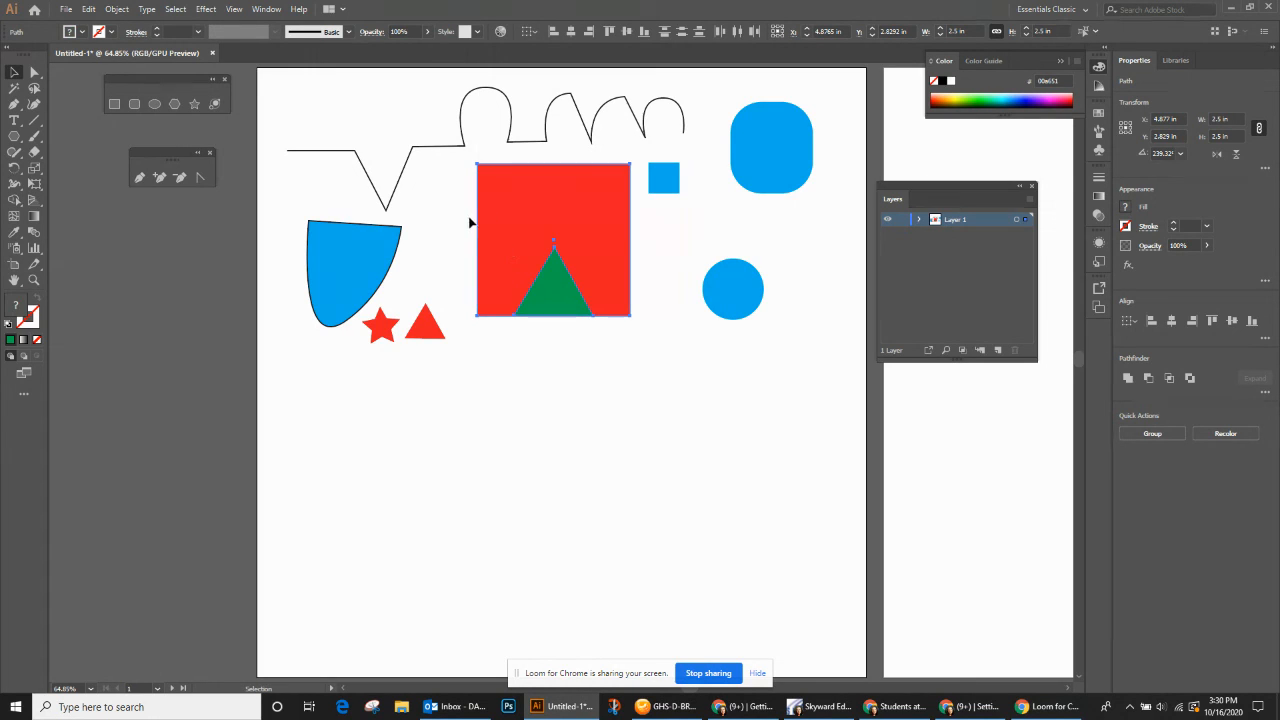
{"action": "left_click", "coordinate": [504, 214]}
- Select the red square and green triangle together and cut the triangle out of the square with the Shape Builder tool
{"action": "left_click_drag", "start_coordinate": [455, 157], "coordinate": [645, 332]}
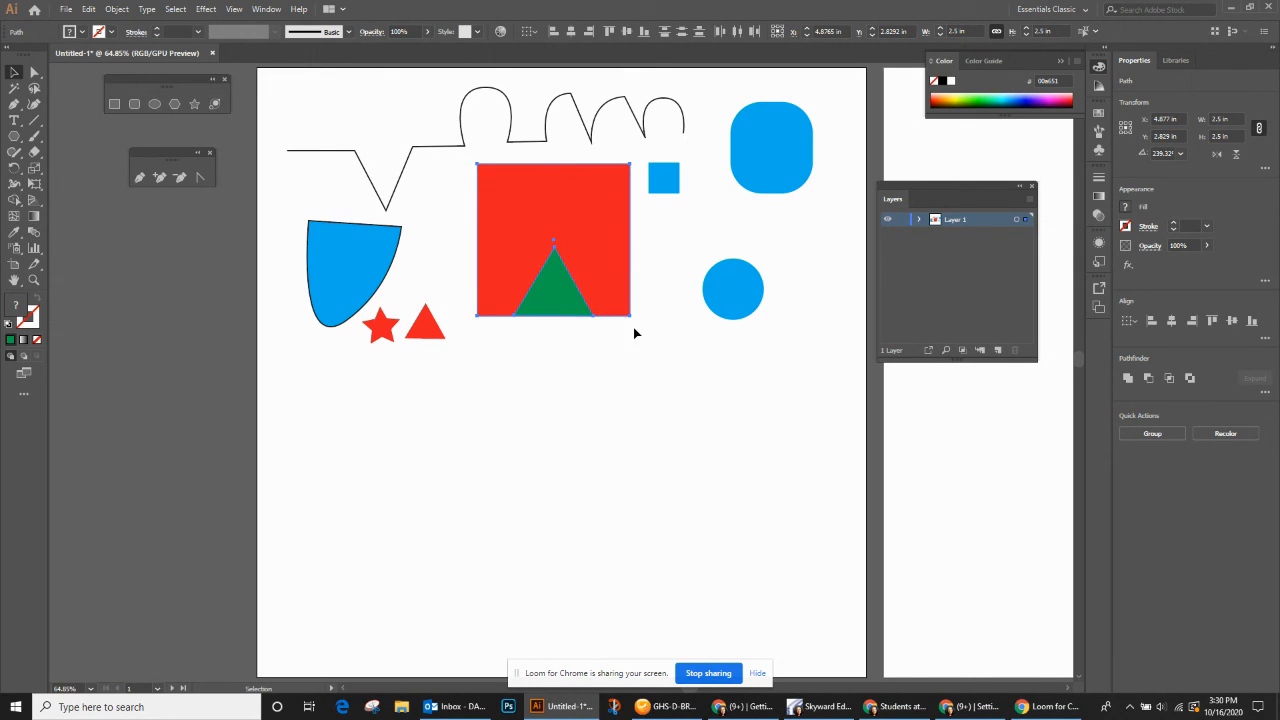
{"action": "left_click", "coordinate": [16, 202]}
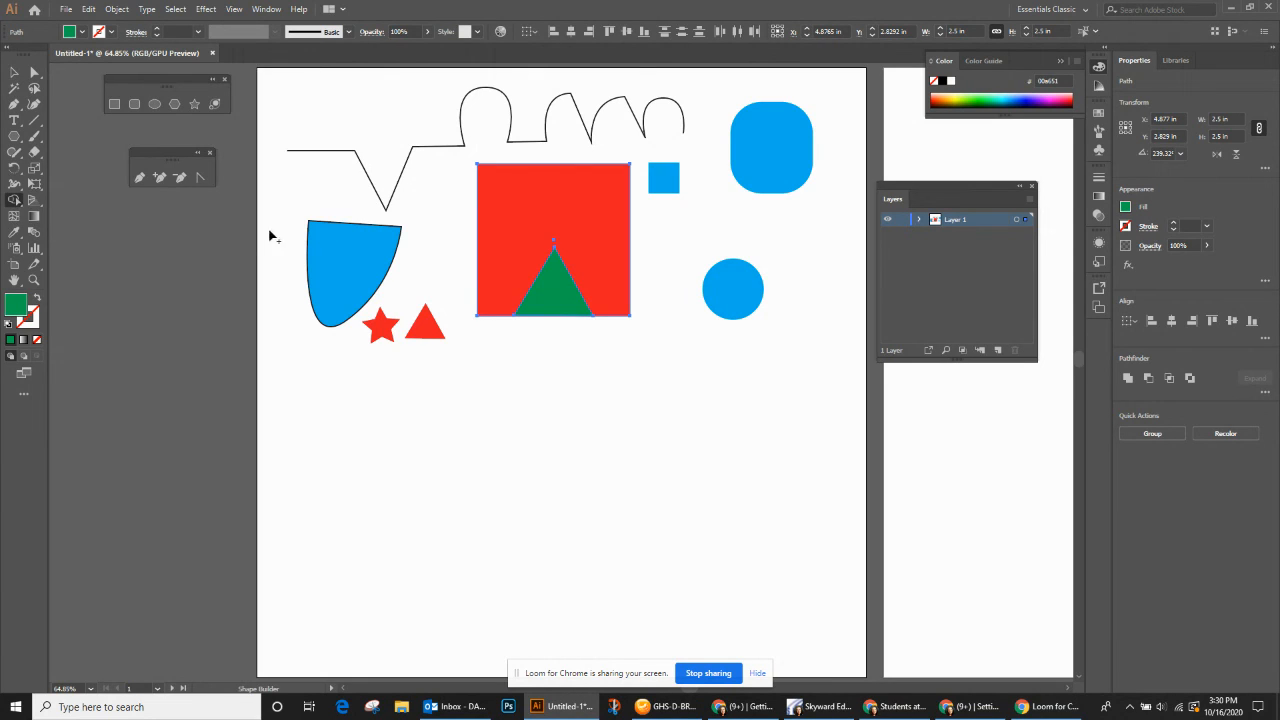
{"action": "left_click", "coordinate": [550, 294], "text": "alt"}
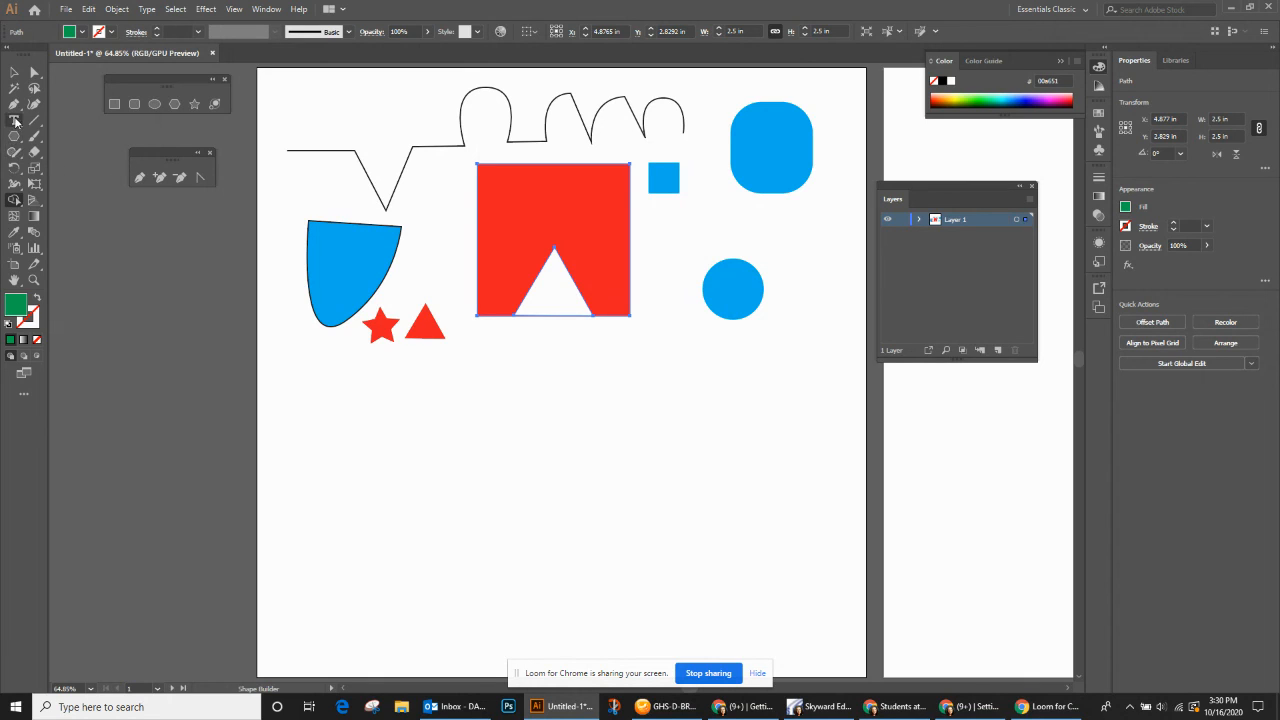
- Draw a red circle about 1.04 in across overlapping the bottom of the blue circle, and merge both circles with the Shape Builder tool
{"action": "left_click", "coordinate": [150, 105]}
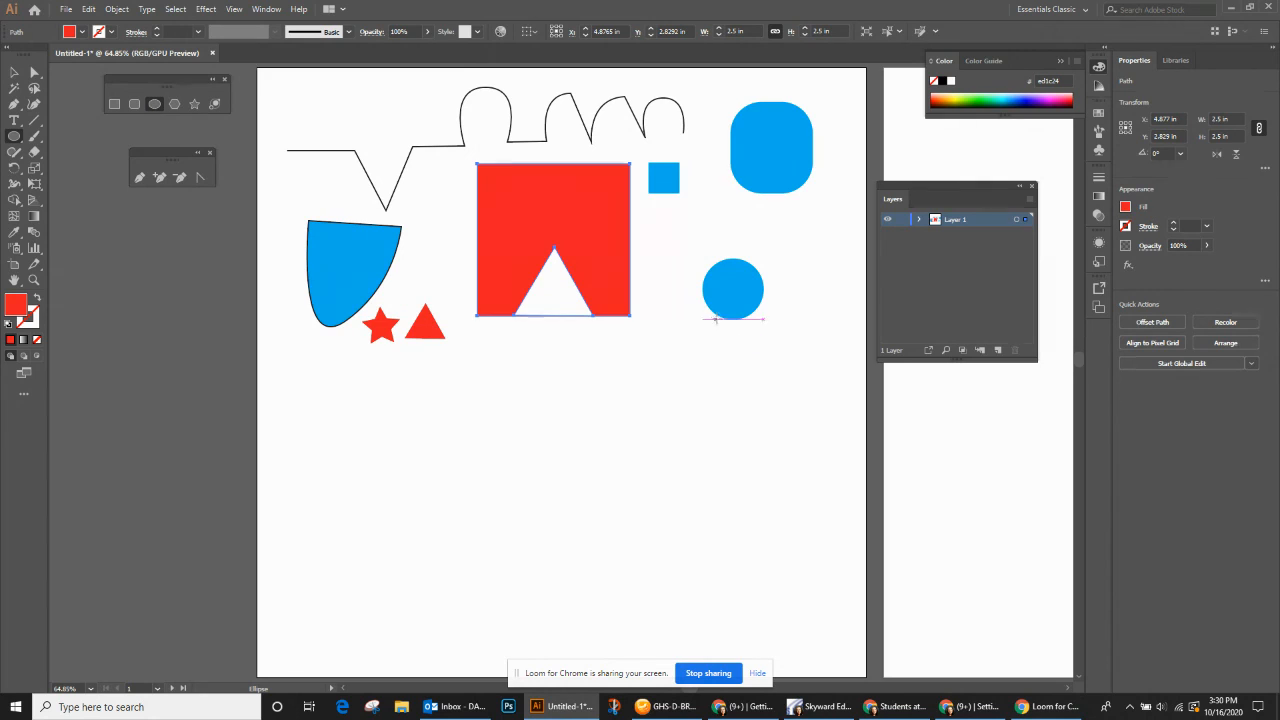
{"action": "left_click_drag", "start_coordinate": [713, 310], "coordinate": [763, 372]}
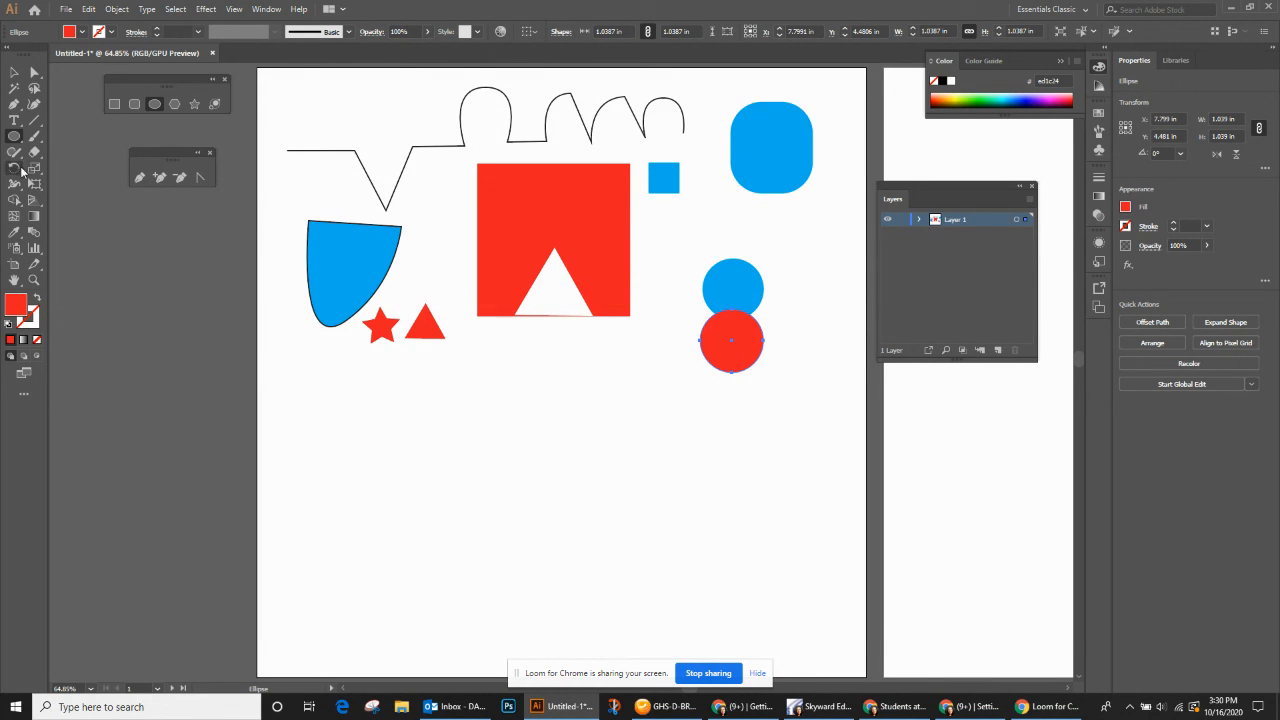
{"action": "left_click", "coordinate": [14, 72]}
{"action": "left_click_drag", "start_coordinate": [690, 253], "coordinate": [780, 383]}
{"action": "left_click", "coordinate": [14, 200]}
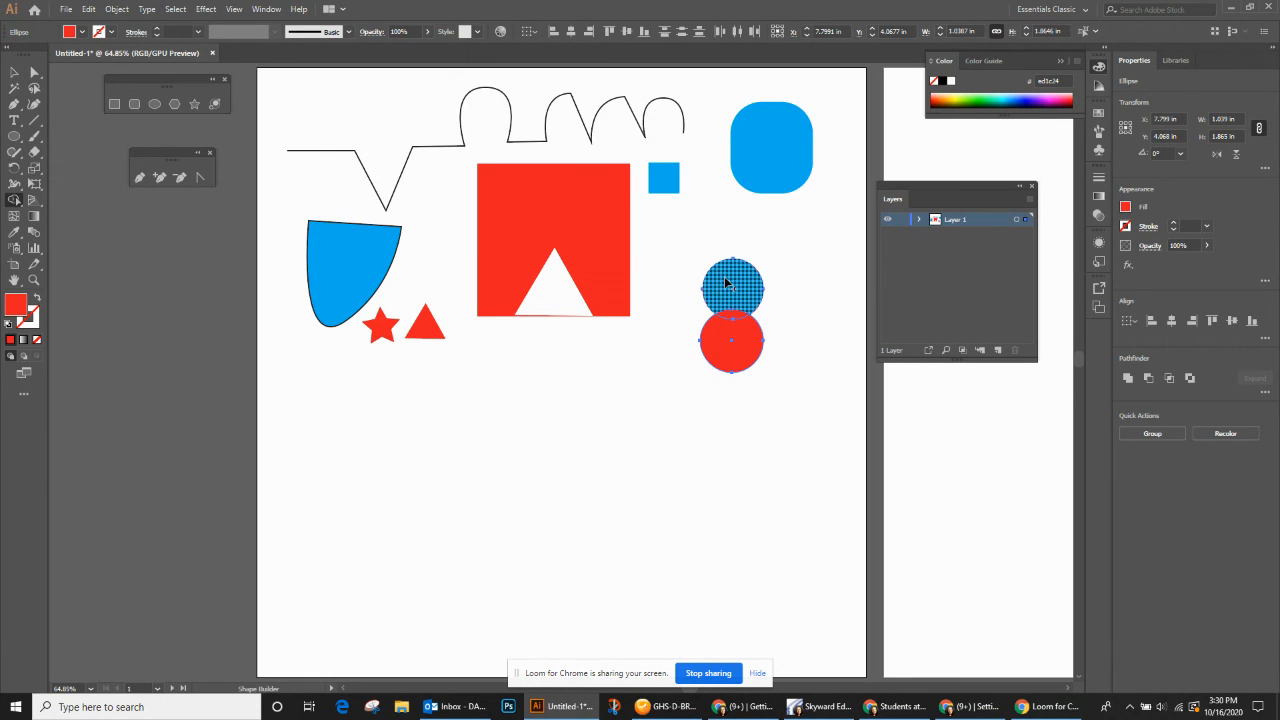
{"action": "left_click_drag", "start_coordinate": [727, 283], "coordinate": [731, 353]}
{"action": "left_click_drag", "start_coordinate": [731, 353], "coordinate": [731, 350]}
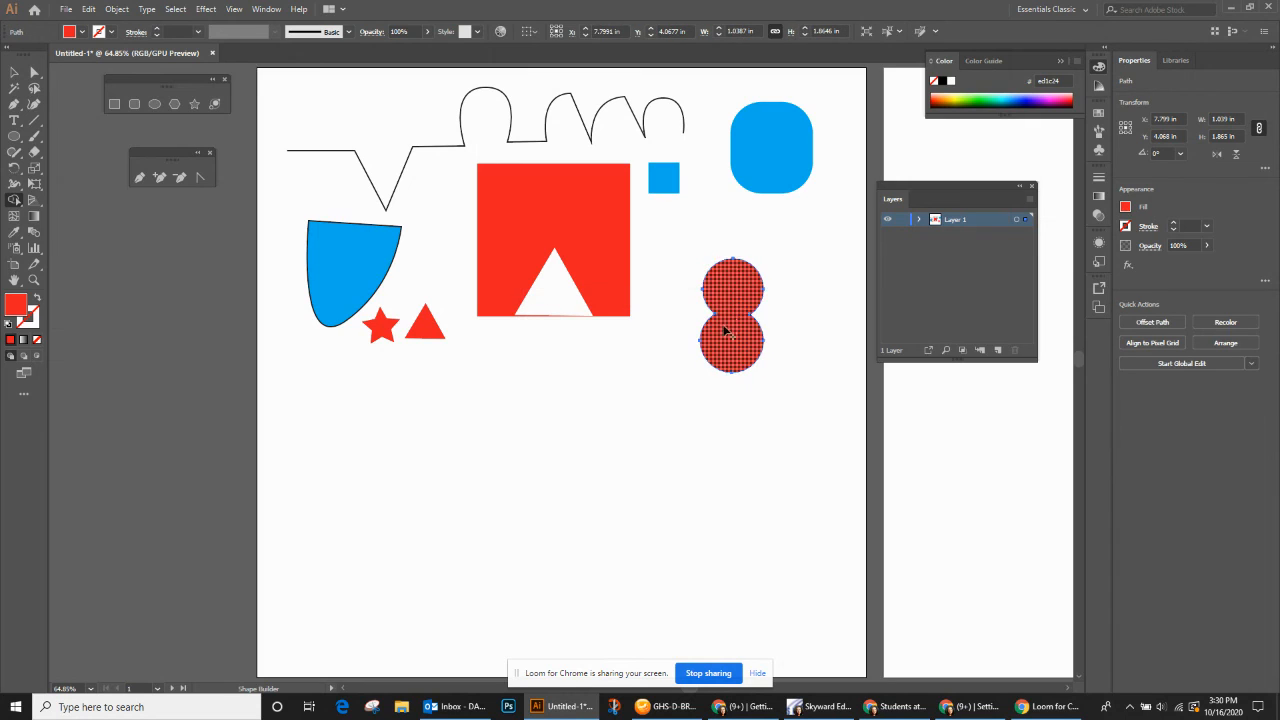